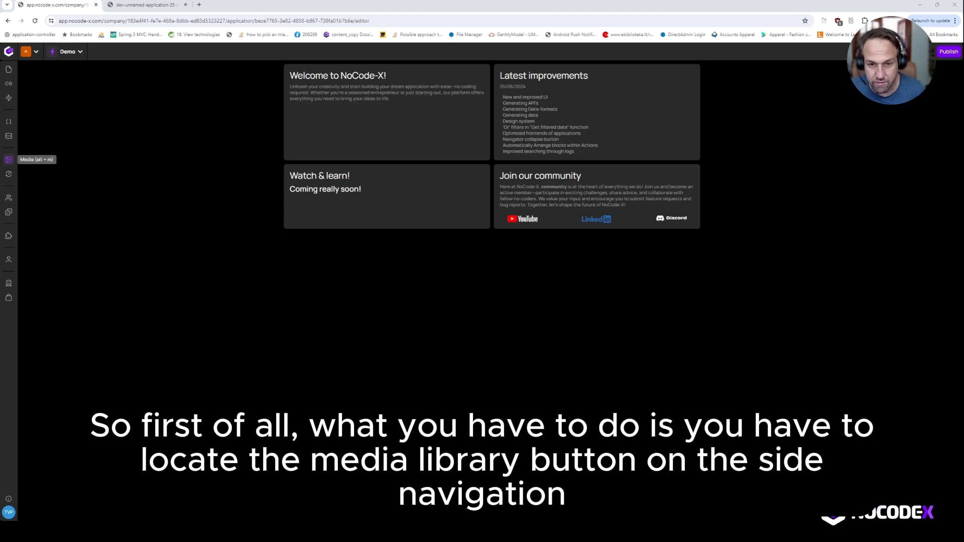
Create a new media item named Flower in the media library by uploading a flower image file and saving it.
left_click(9, 160)
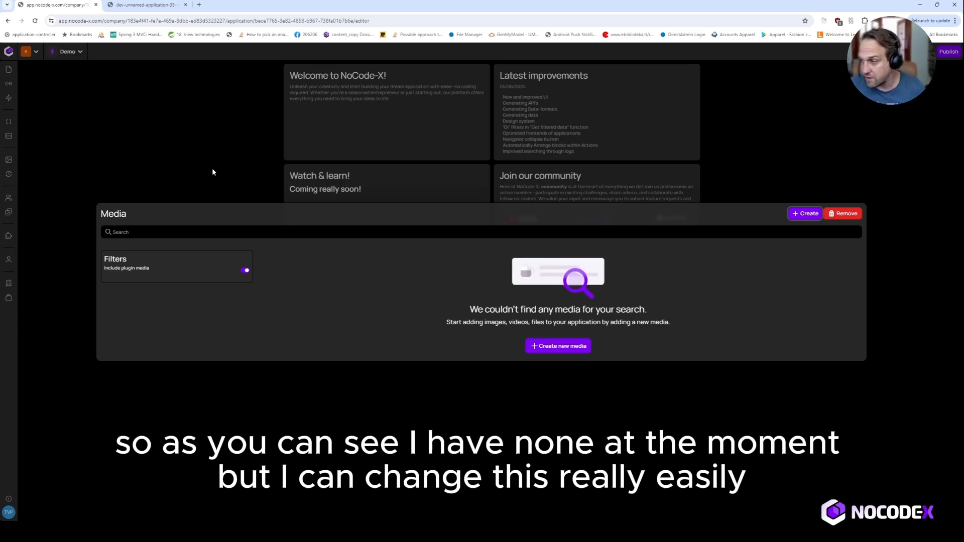
left_click(800, 216)
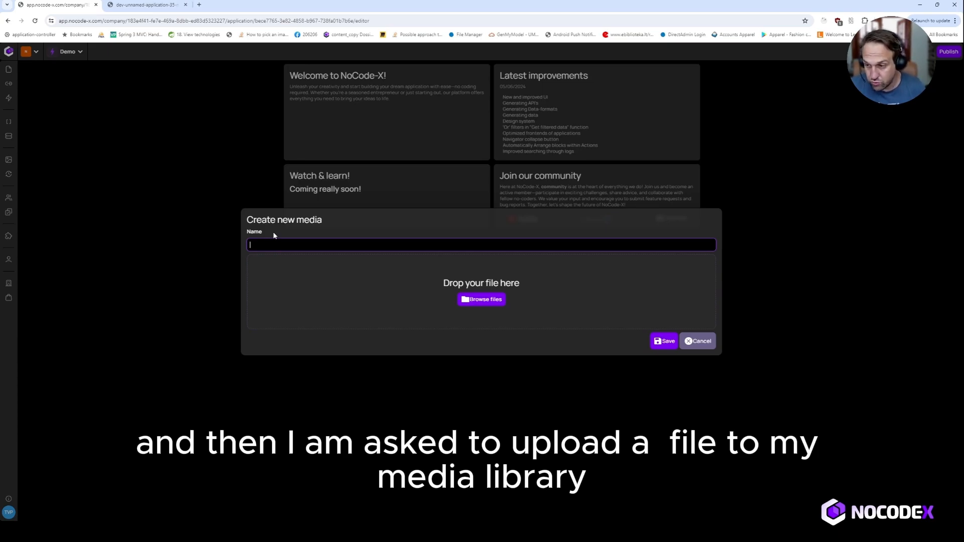
type("Flower")
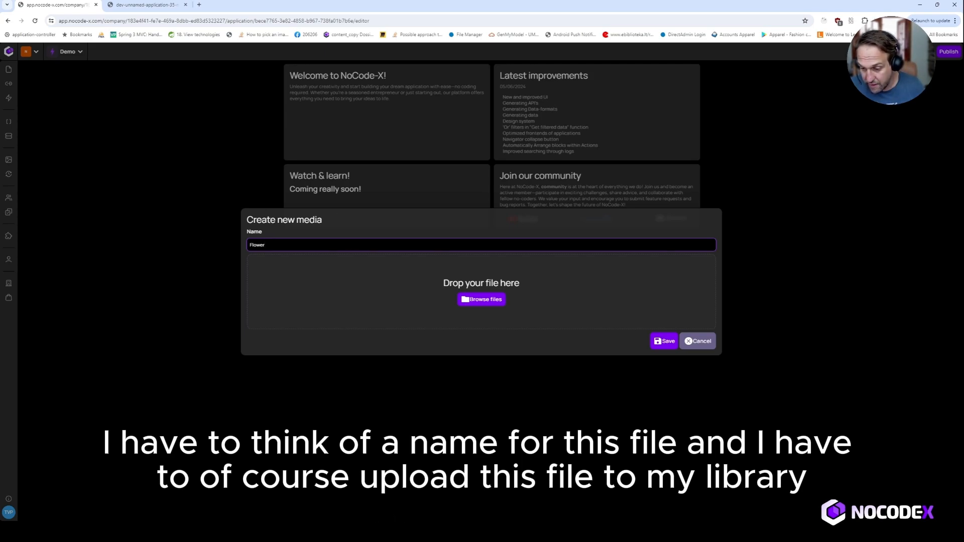
left_click(394, 531)
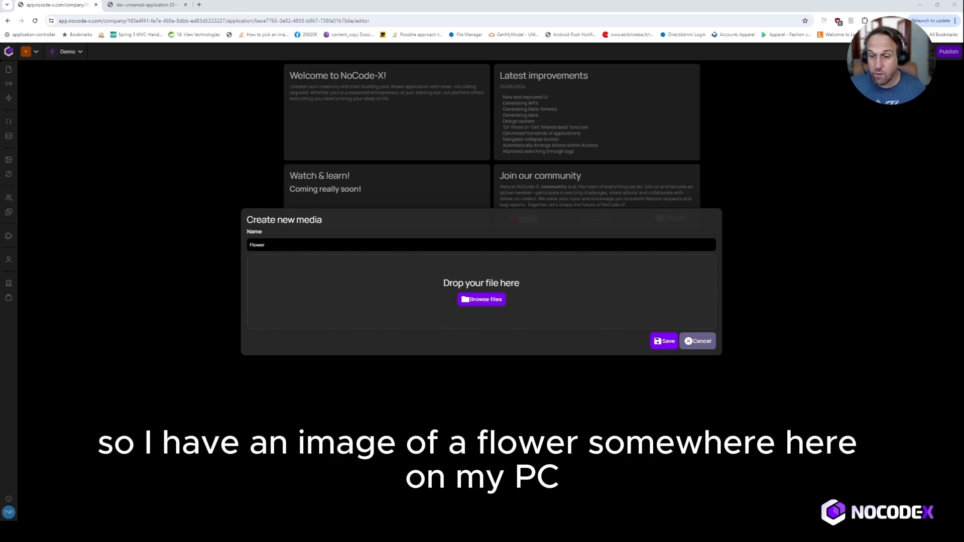
left_click_drag(414, 312, 414, 312)
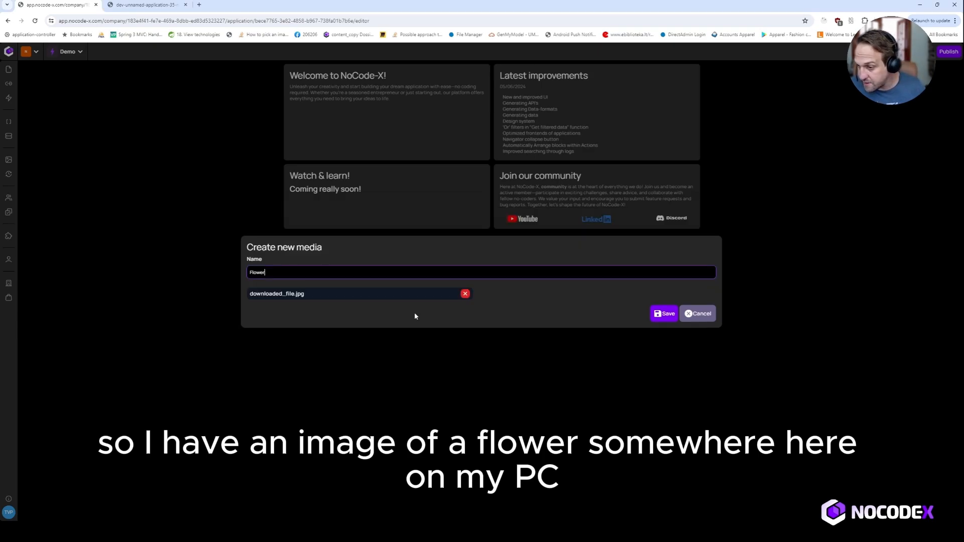
left_click(665, 314)
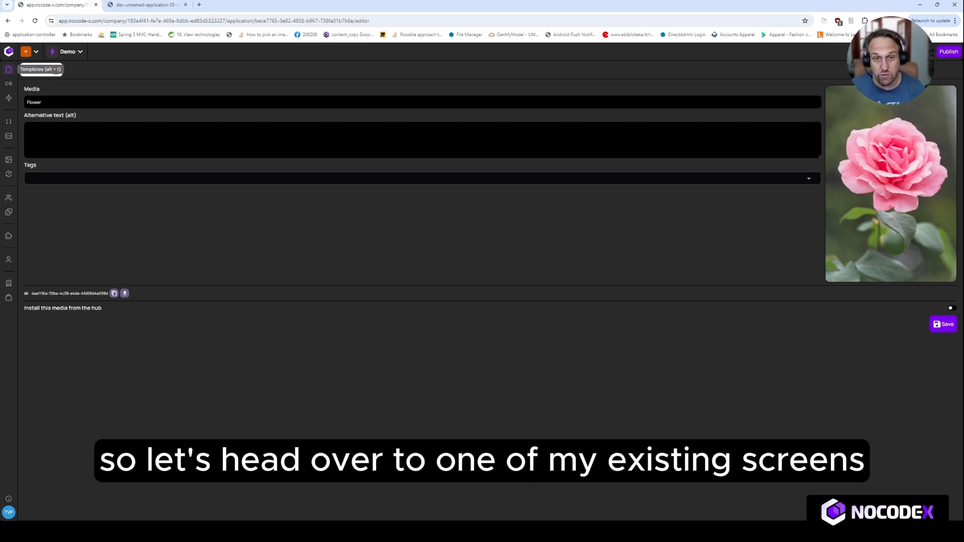
Open the My First Form template and place an Image element to the right of the form.
left_click(8, 70)
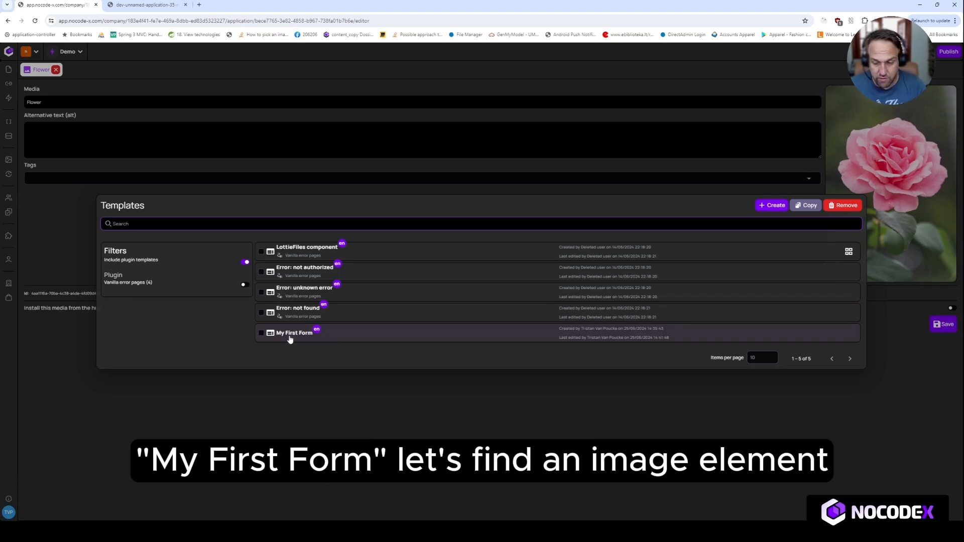
left_click(288, 335)
left_click(71, 106)
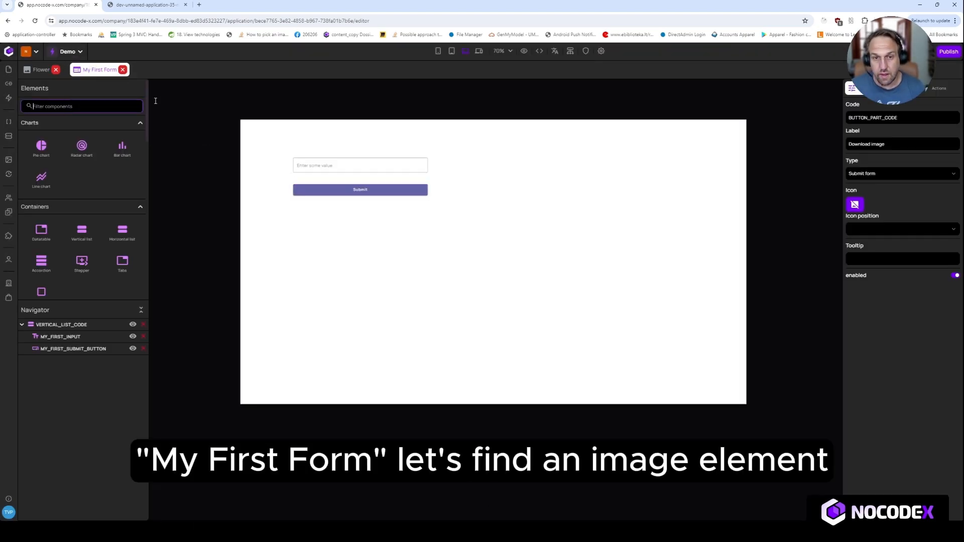
type("imag")
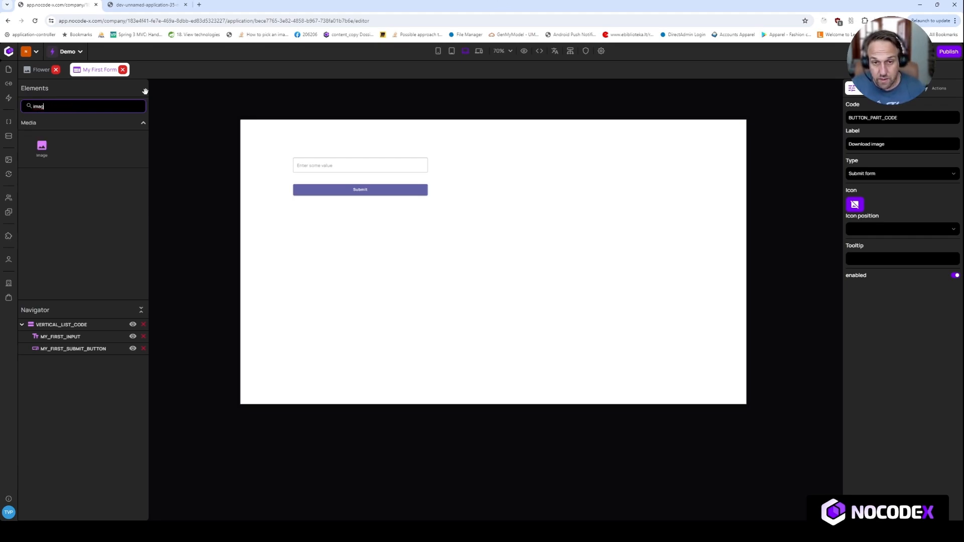
left_click_drag(42, 146, 540, 197)
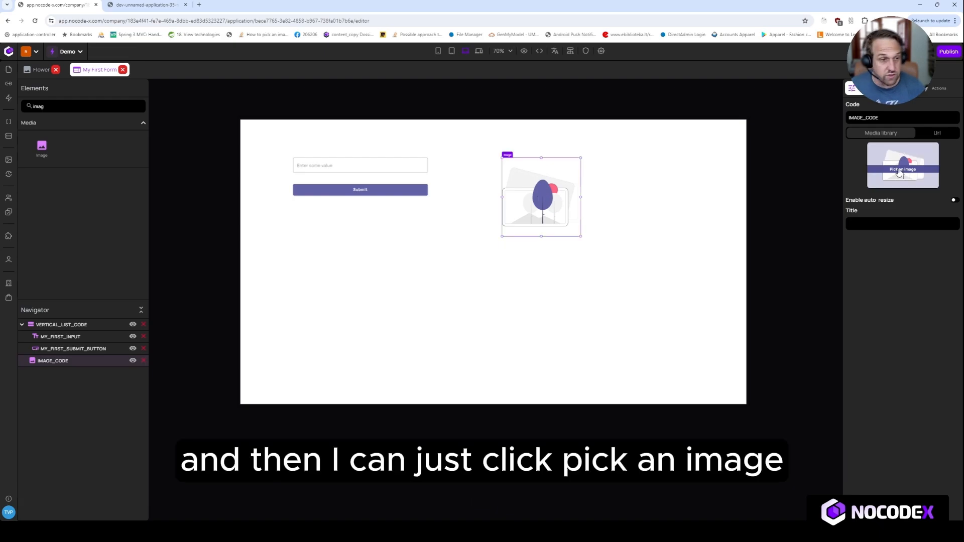
Pick the Flower media from the library as the image element's source.
left_click(899, 171)
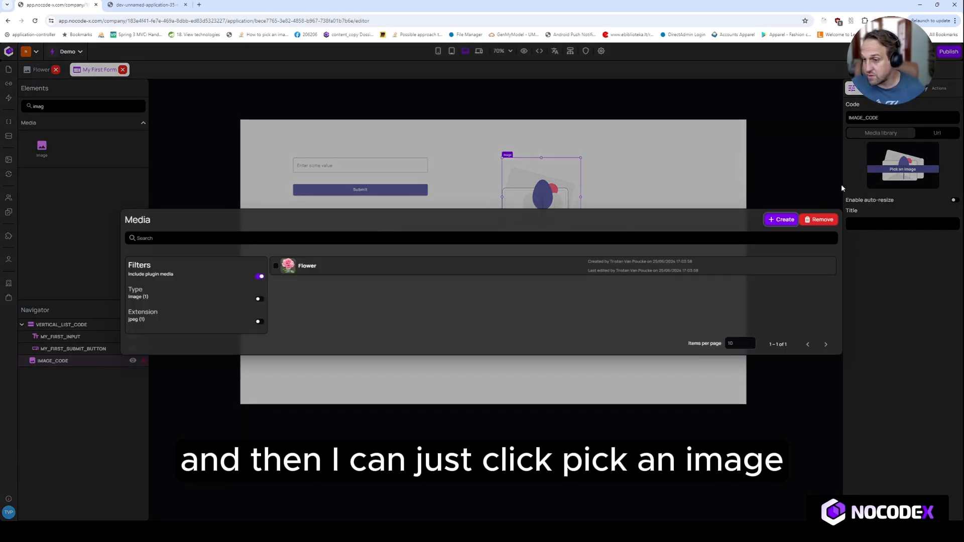
left_click(305, 269)
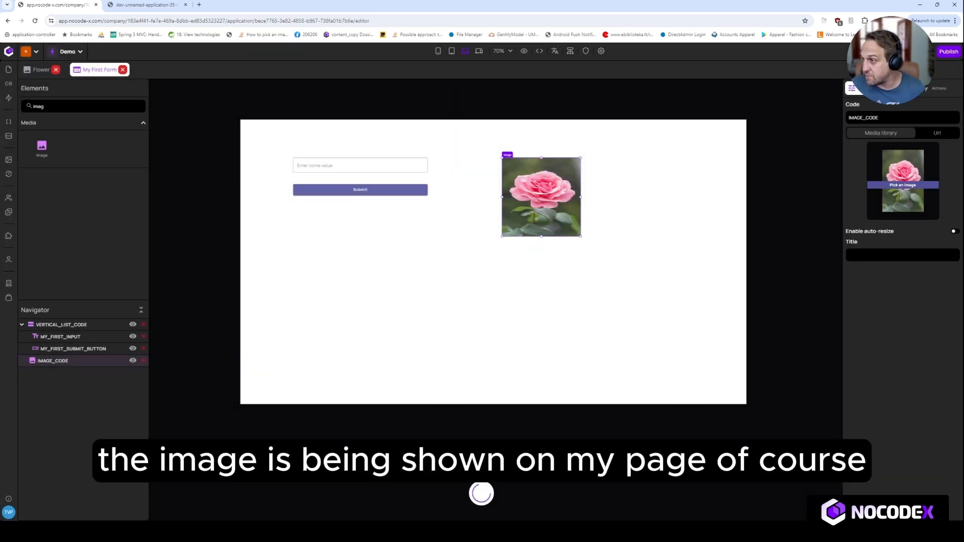
Set the image's fit to Contain and move the image slightly left, closer to the form.
left_click(898, 88)
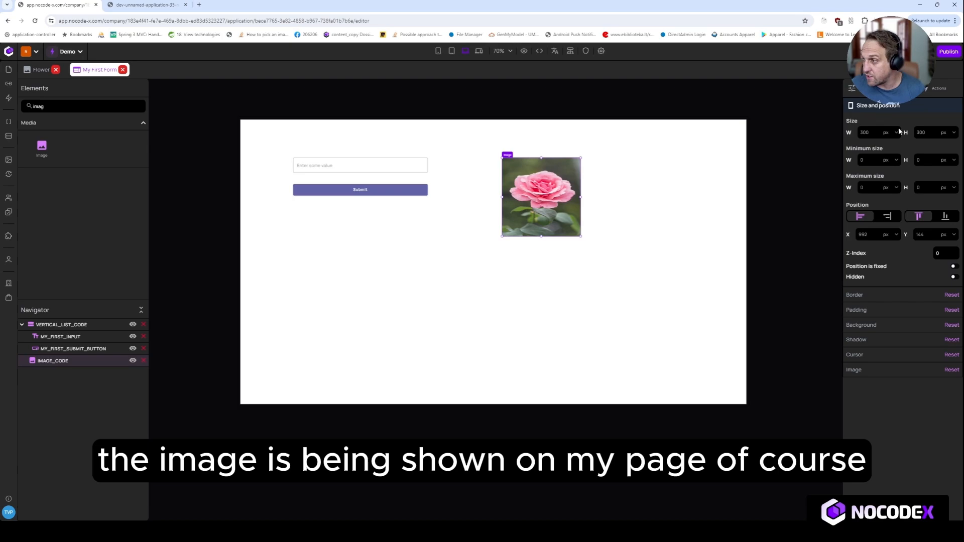
left_click(864, 370)
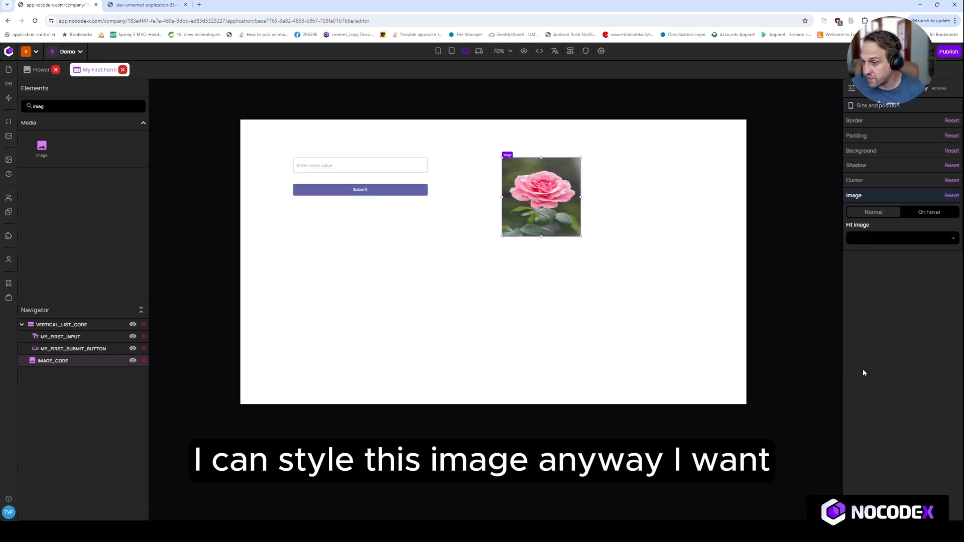
left_click(887, 267)
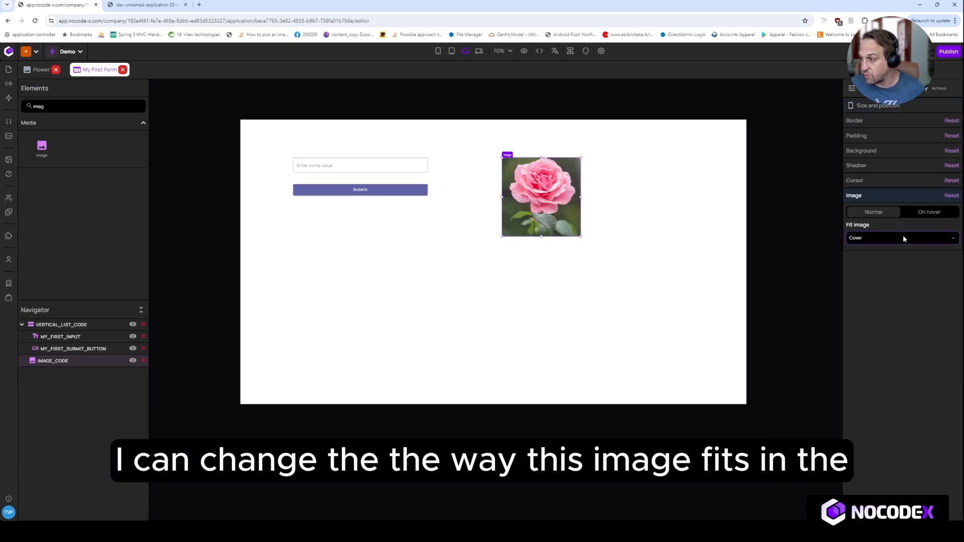
left_click(892, 257)
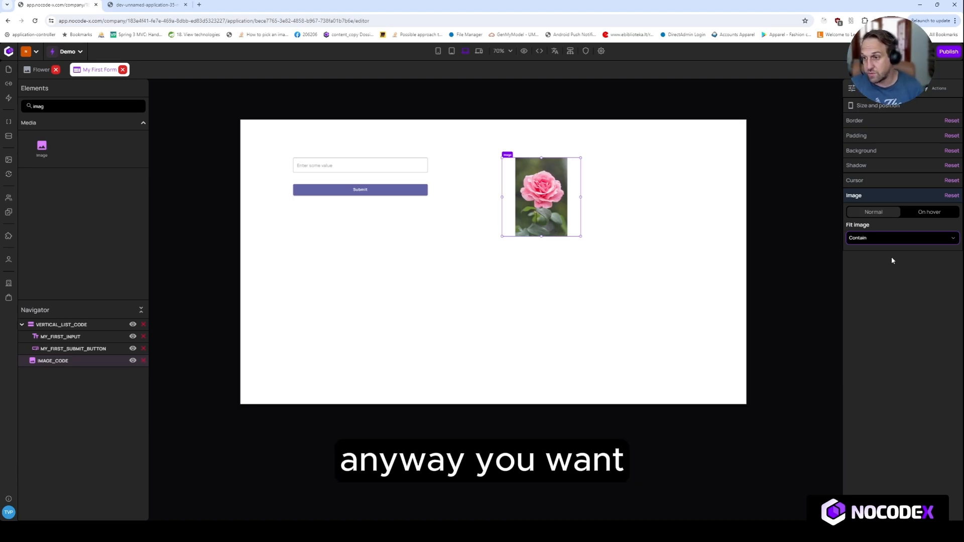
left_click_drag(541, 197, 482, 197)
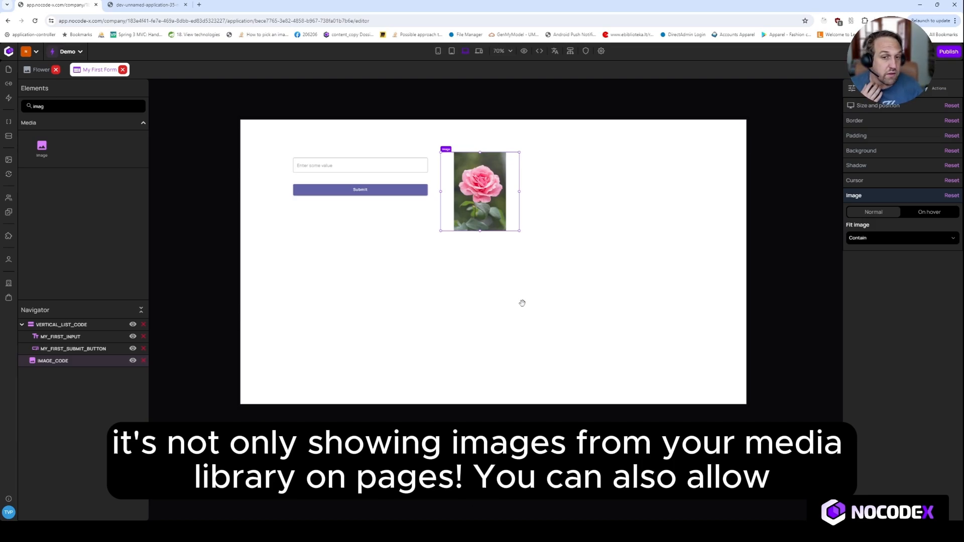
Search the elements for button and place a Button to the right of the image.
double_click(72, 107)
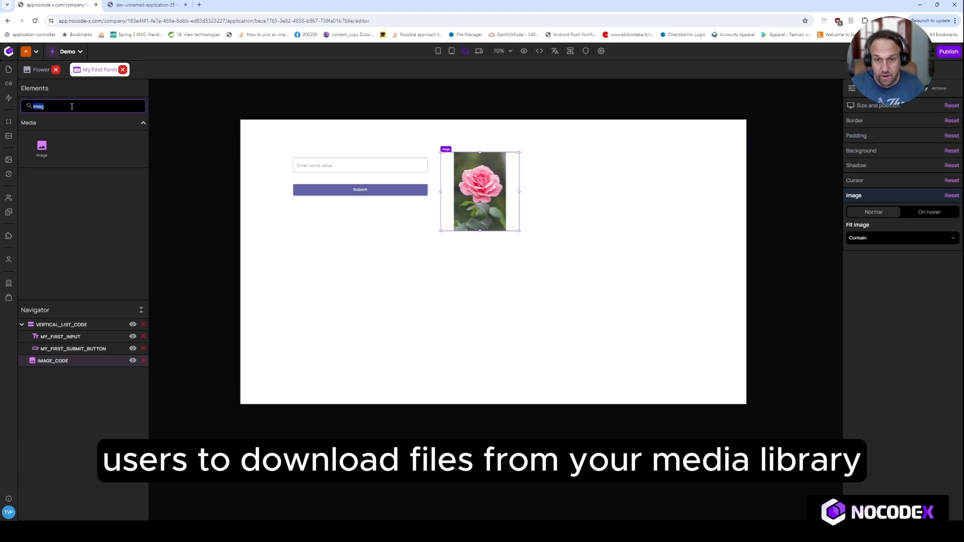
type("button")
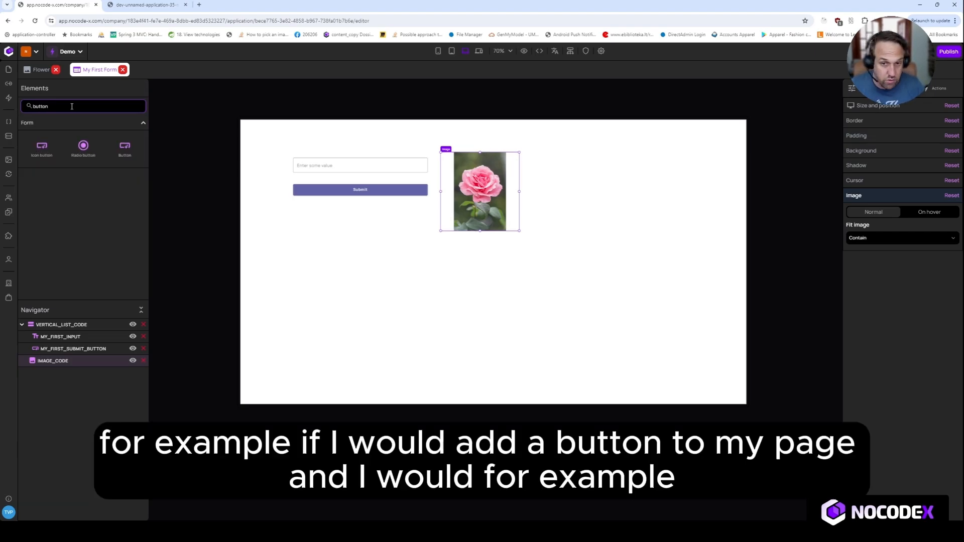
left_click_drag(125, 148, 546, 160)
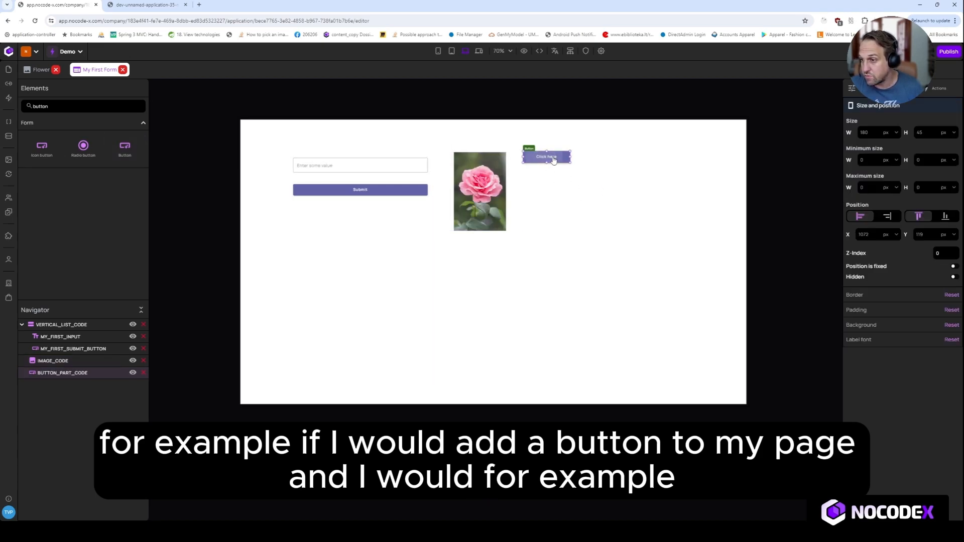
Set the new button's label to Download image.
left_click(852, 88)
triple_click(888, 145)
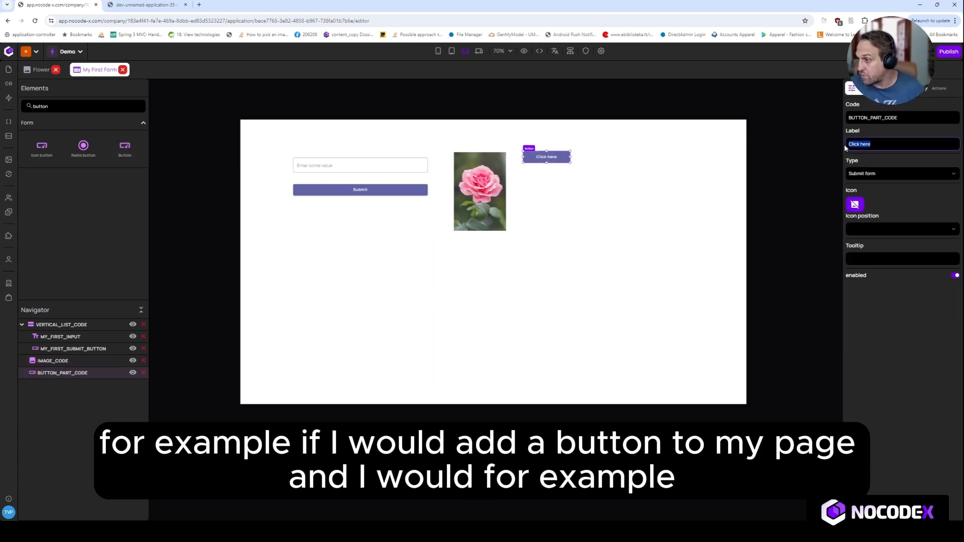
type("Downloa")
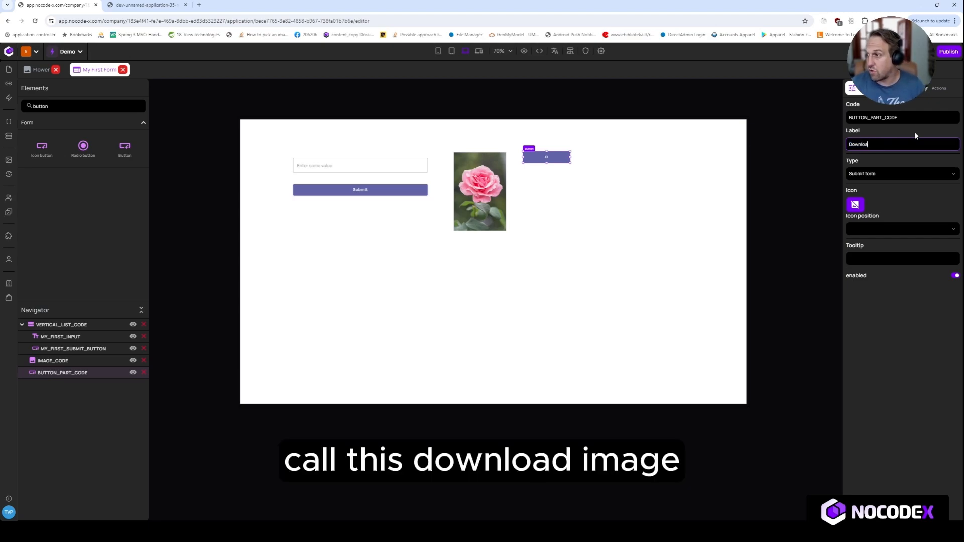
type("d image")
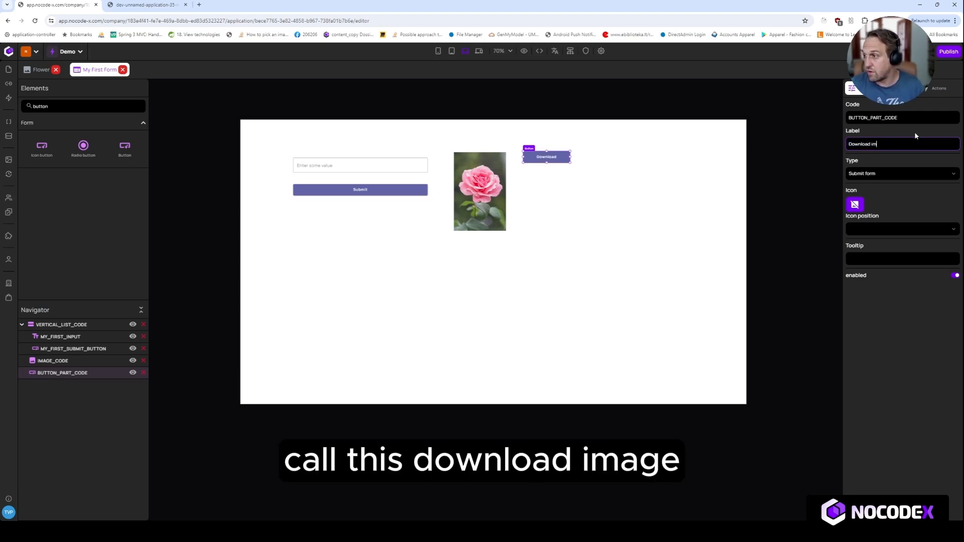
key("Tab")
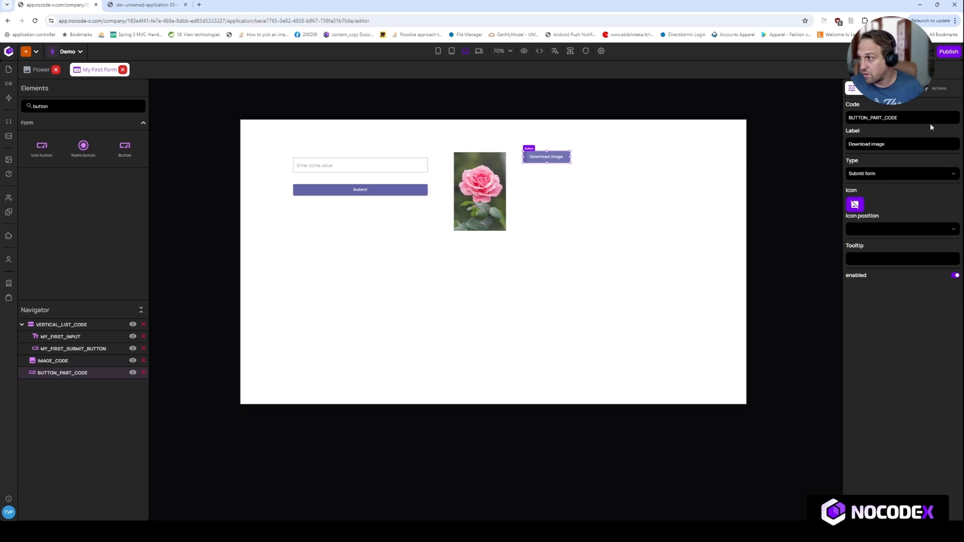
Open the button's on-click action and rename the action to Download image.
left_click(936, 88)
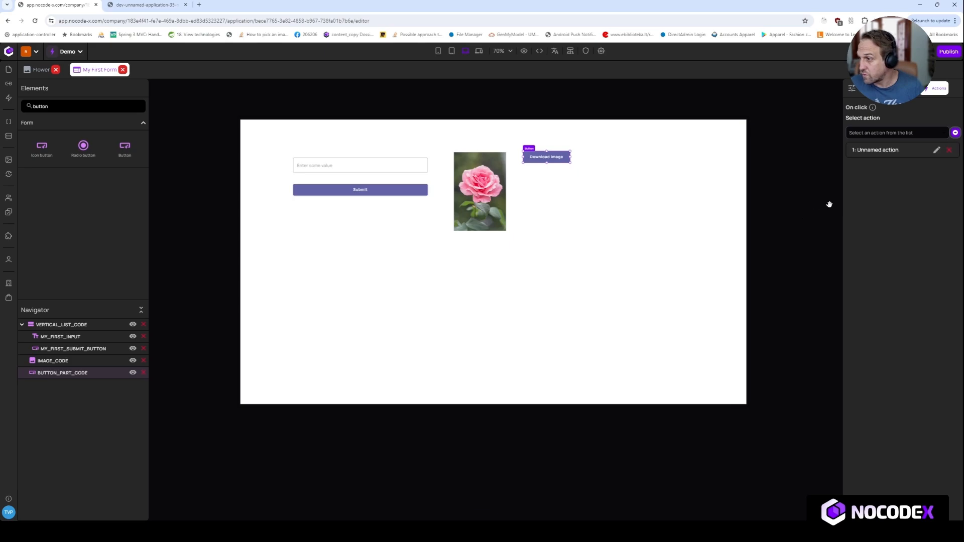
left_click(936, 151)
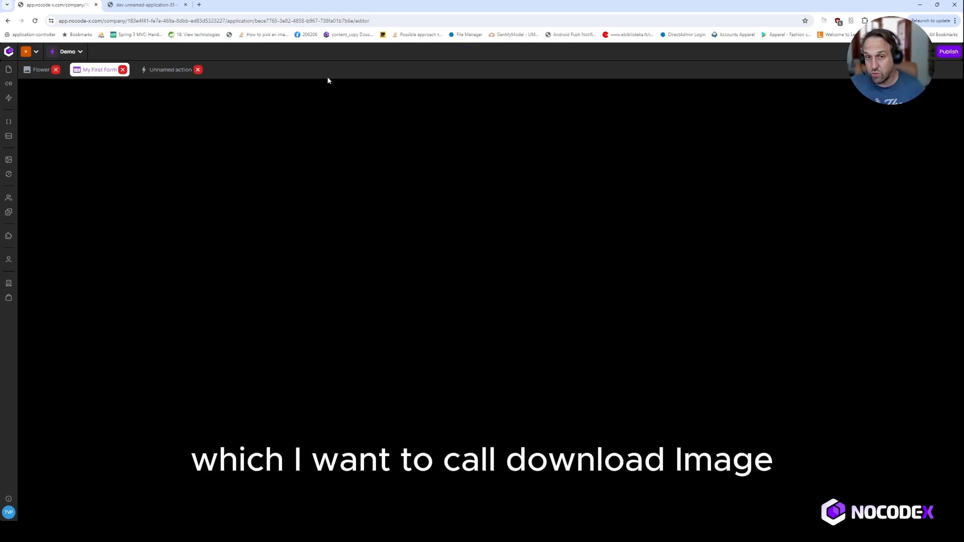
left_click(480, 50)
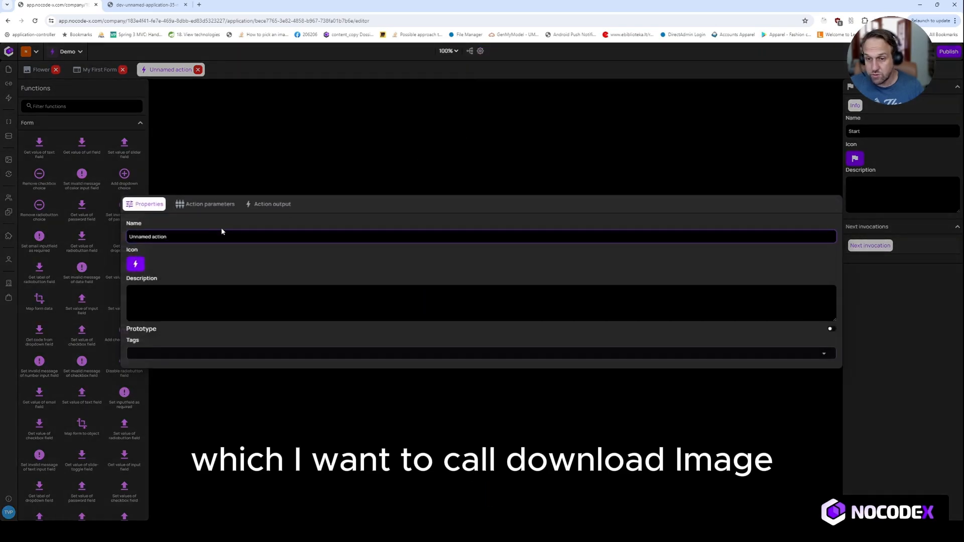
left_click_drag(185, 237, 128, 239)
type("D")
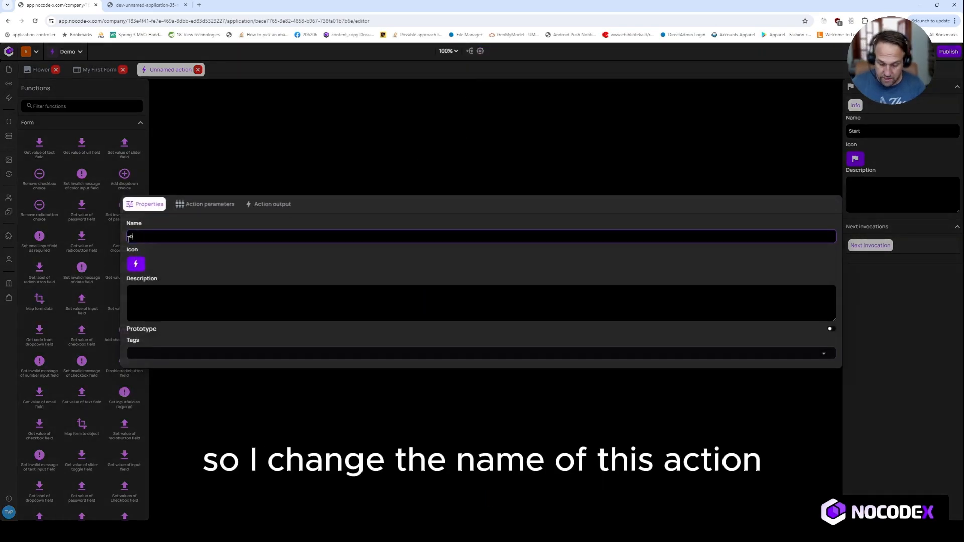
type("ownload image")
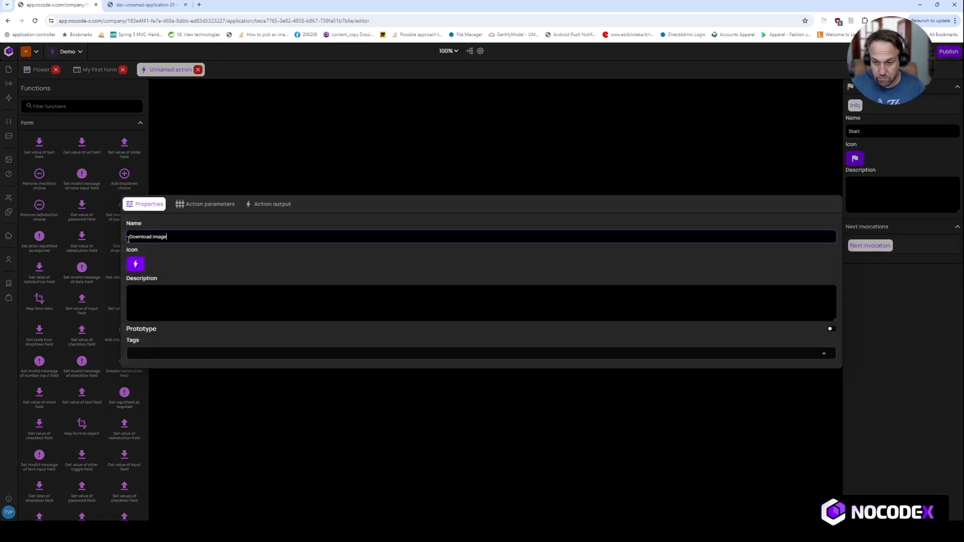
key("Return")
Search the functions for Down and add a Download media block to the action flow below Start.
left_click_drag(462, 303, 457, 247)
left_click(50, 107)
type("Donw")
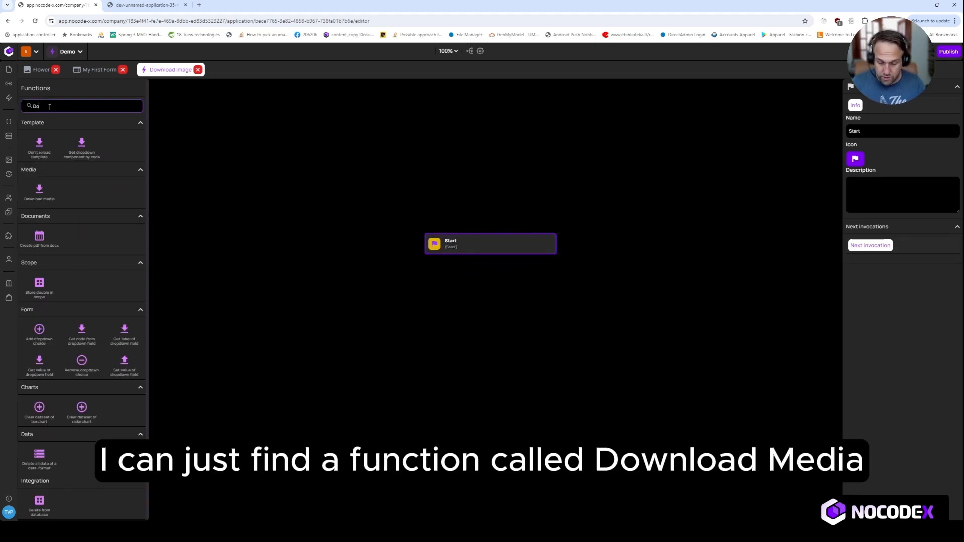
key("BackSpace")
key("BackSpace")
type("wn")
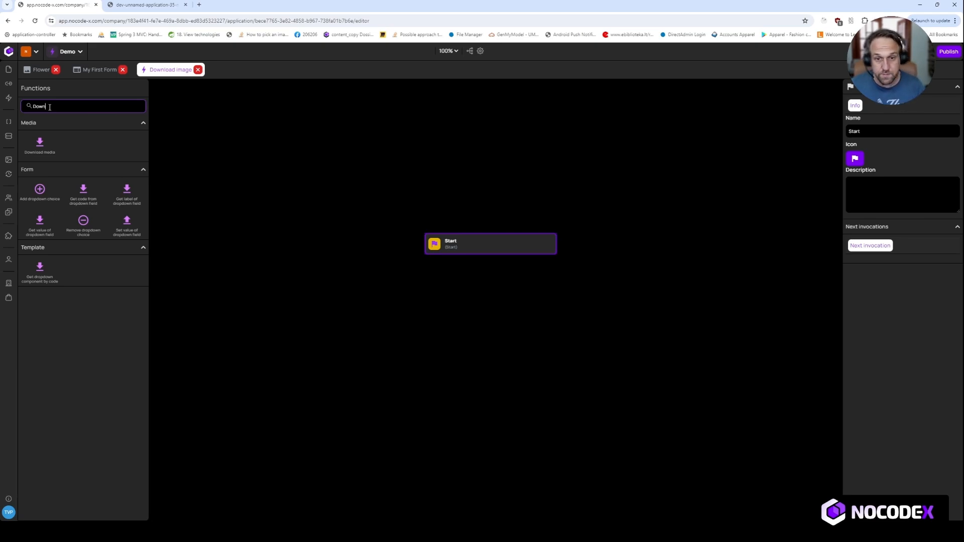
left_click_drag(47, 159, 495, 300)
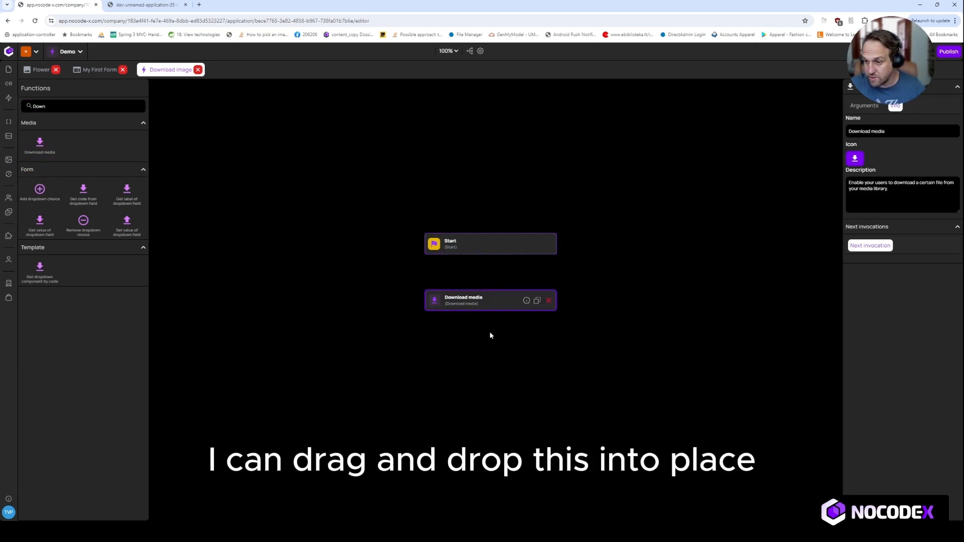
Connect the Download media block to Start and set its File name argument to my_downloaded_image.
left_click_drag(491, 254, 491, 299)
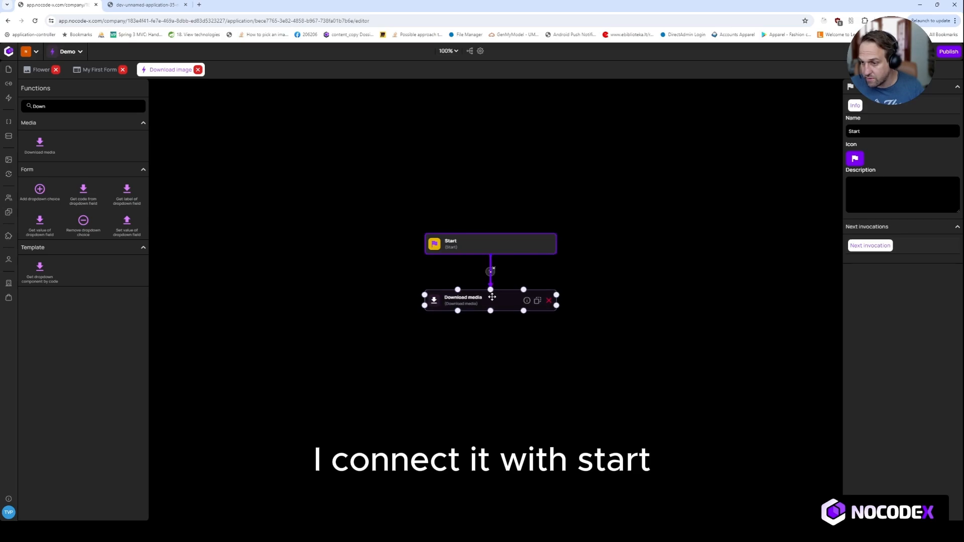
left_click(864, 105)
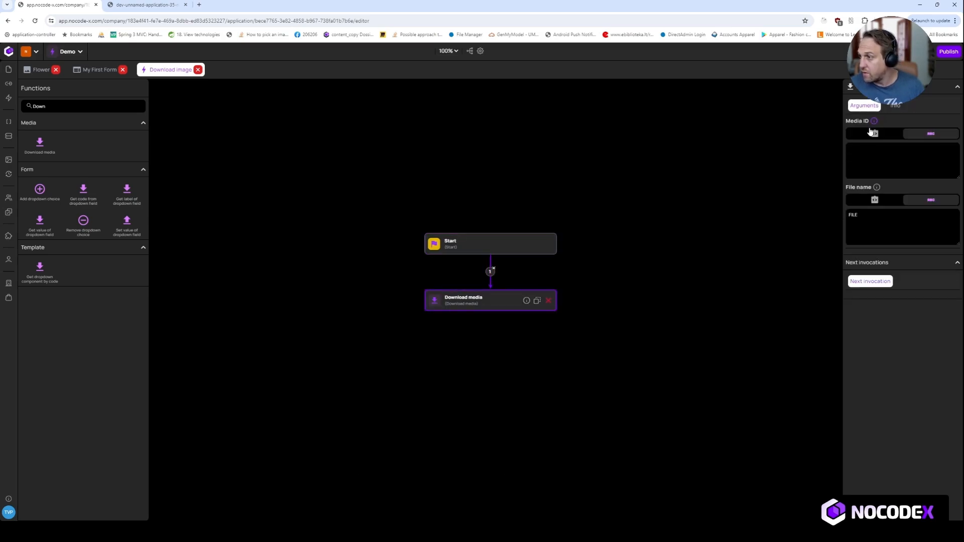
double_click(853, 216)
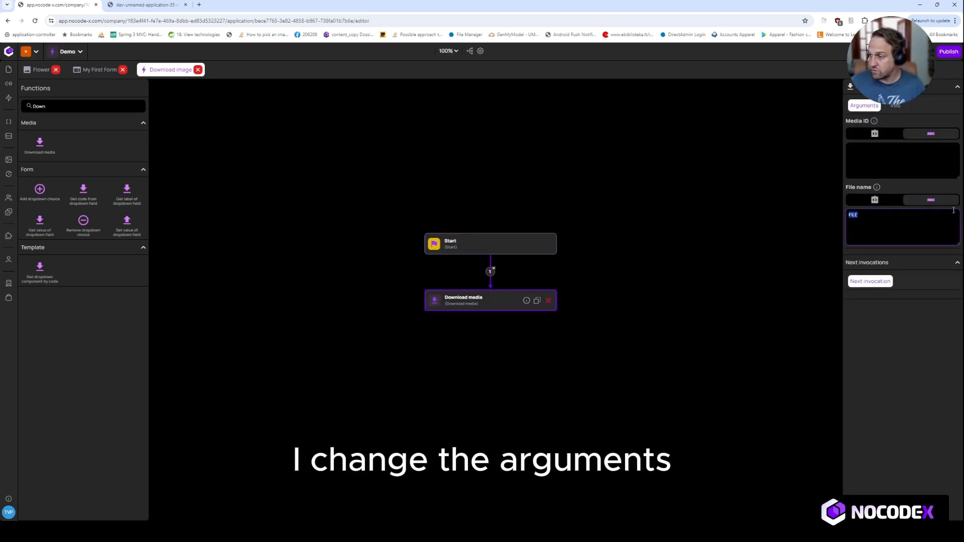
type("my d")
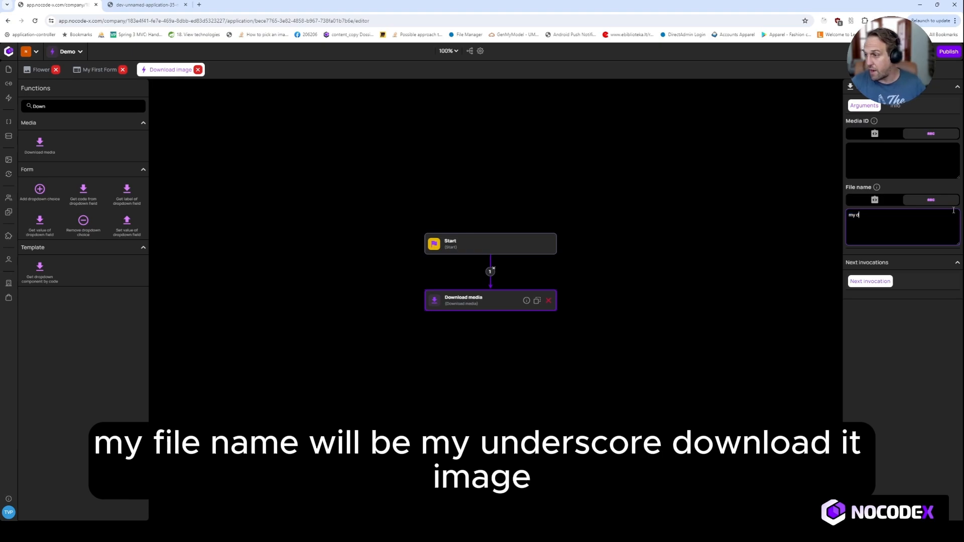
type("o")
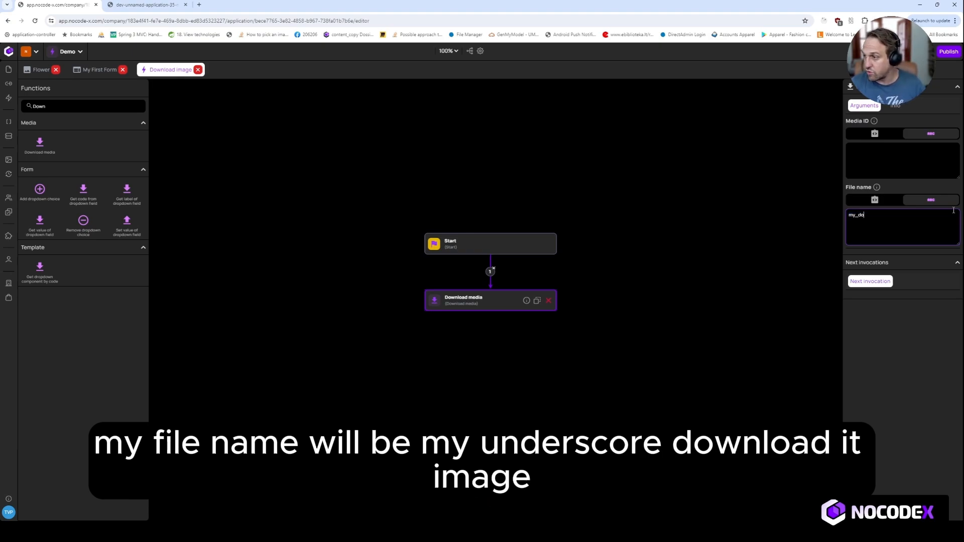
type("wnloaded_")
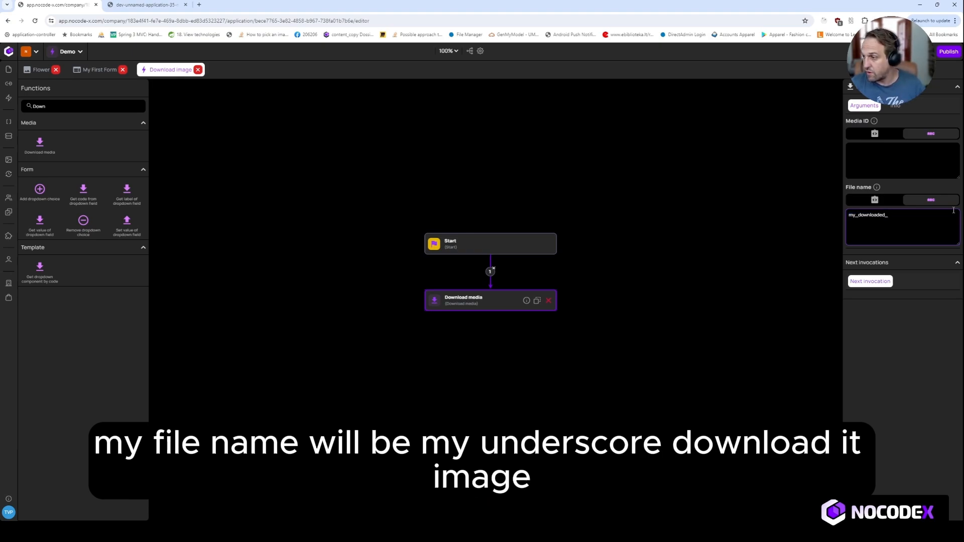
type("image")
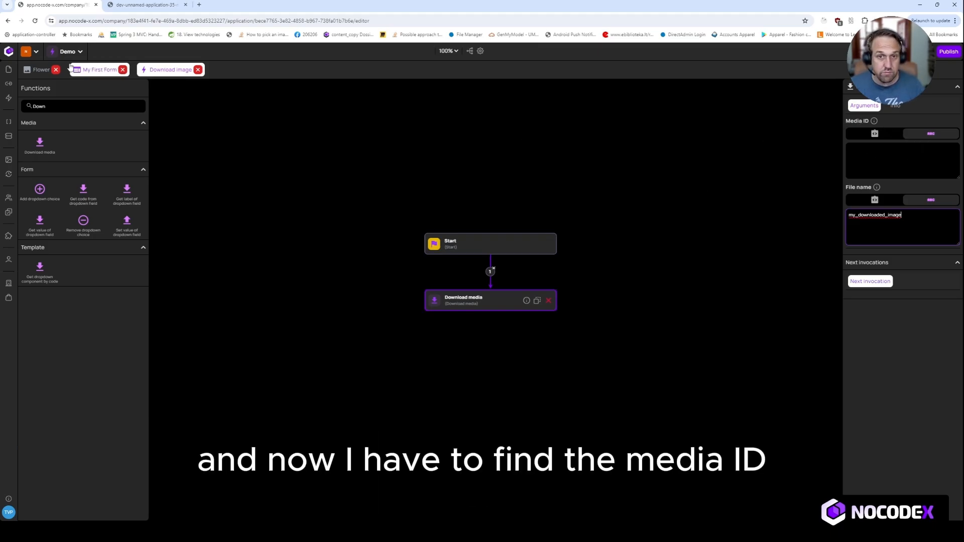
Copy the ID of the Flower media item from its media page.
left_click(32, 70)
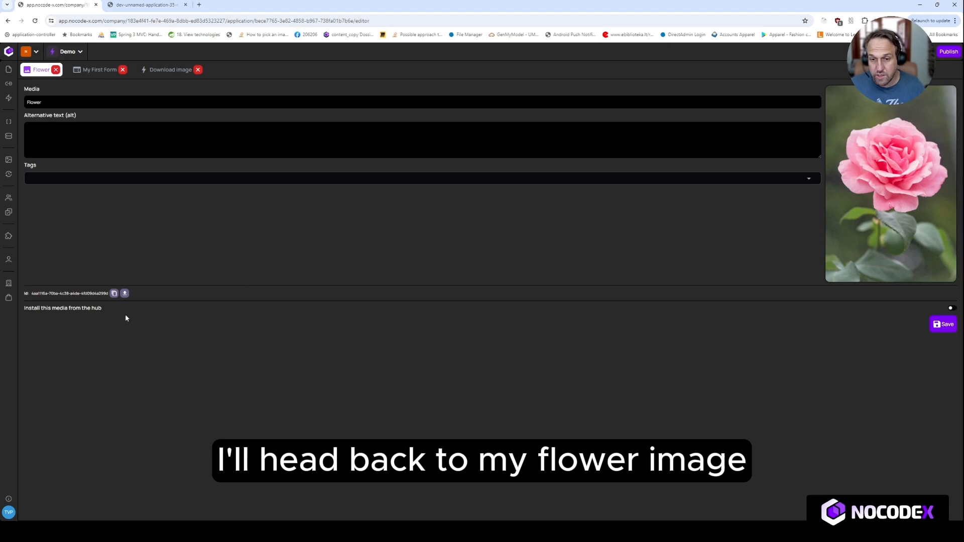
left_click_drag(43, 293, 90, 315)
left_click(148, 315)
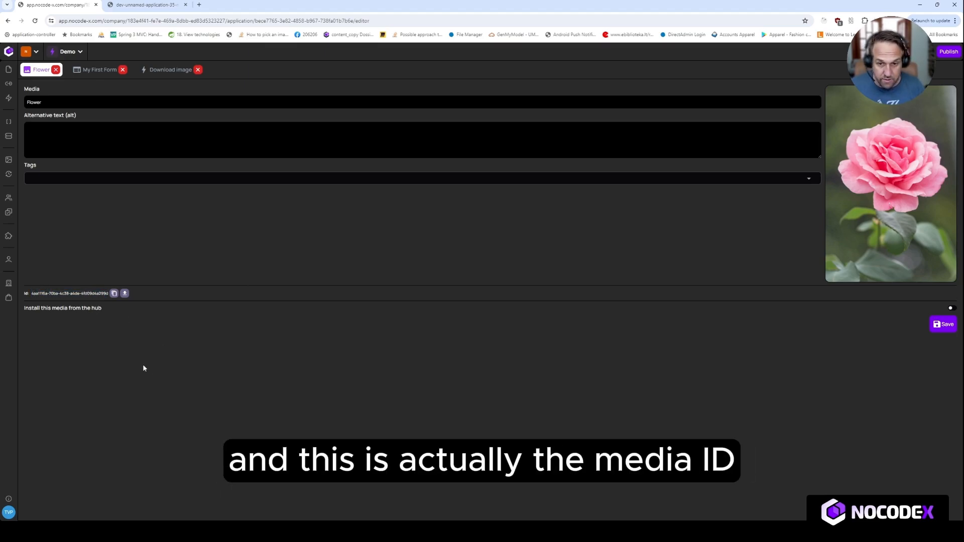
left_click(114, 294)
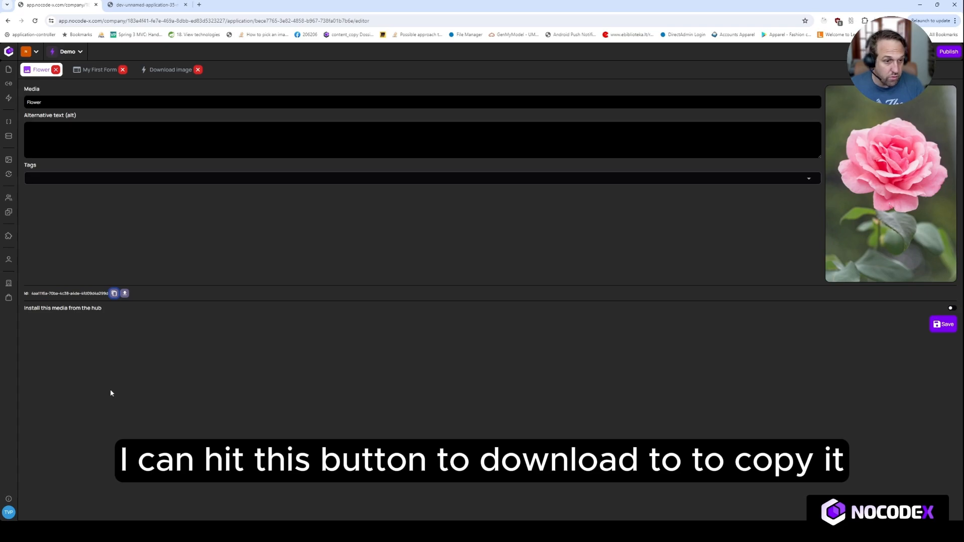
Paste the copied ID into the Download media block's Media ID argument in the Download image action.
left_click(179, 74)
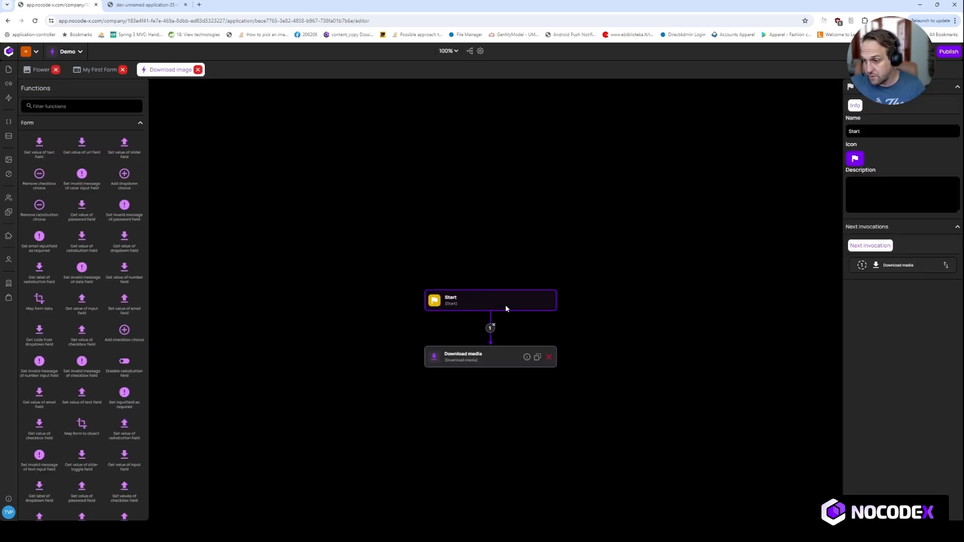
left_click(485, 354)
left_click(875, 111)
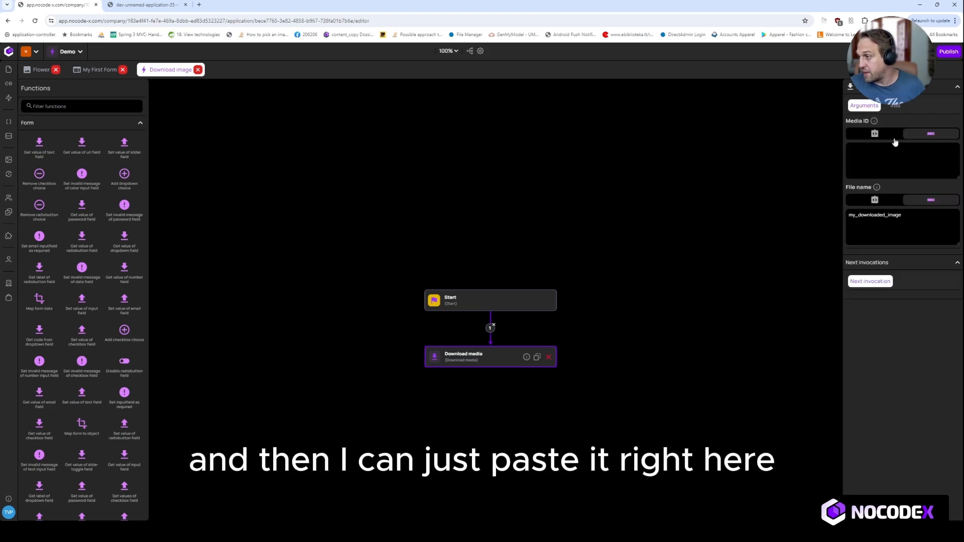
left_click(883, 158)
key("ctrl+v")
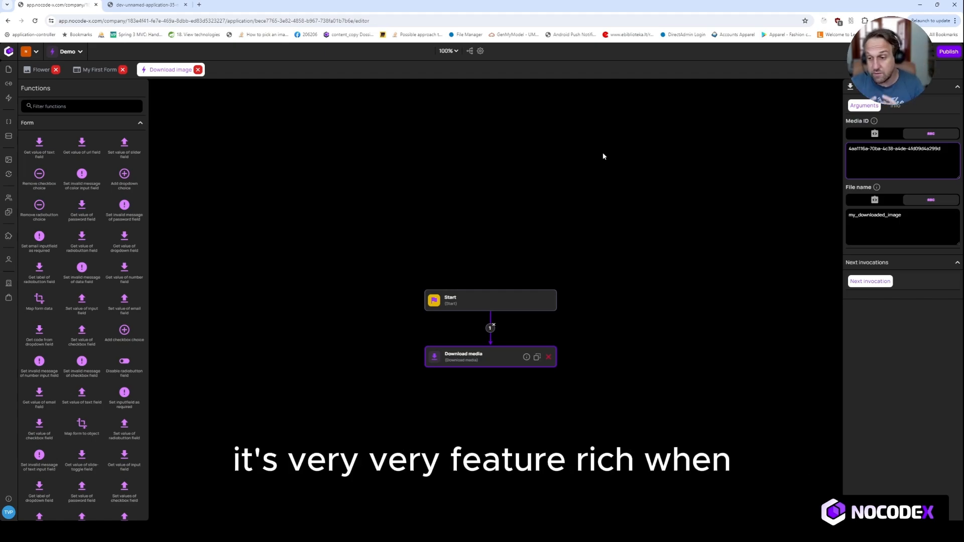
left_click_drag(476, 310, 475, 290)
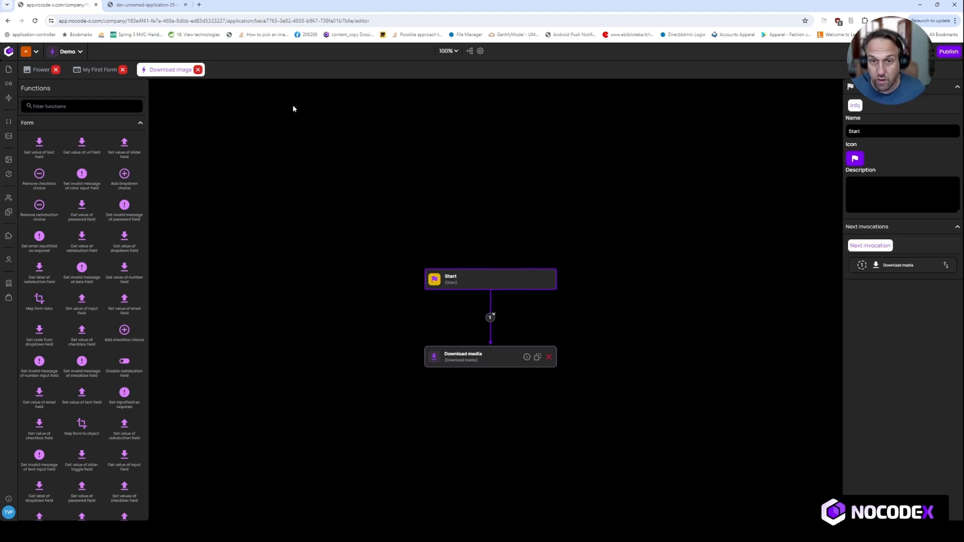
Reload the running app's page in the browser and test the Download image button.
left_click(96, 70)
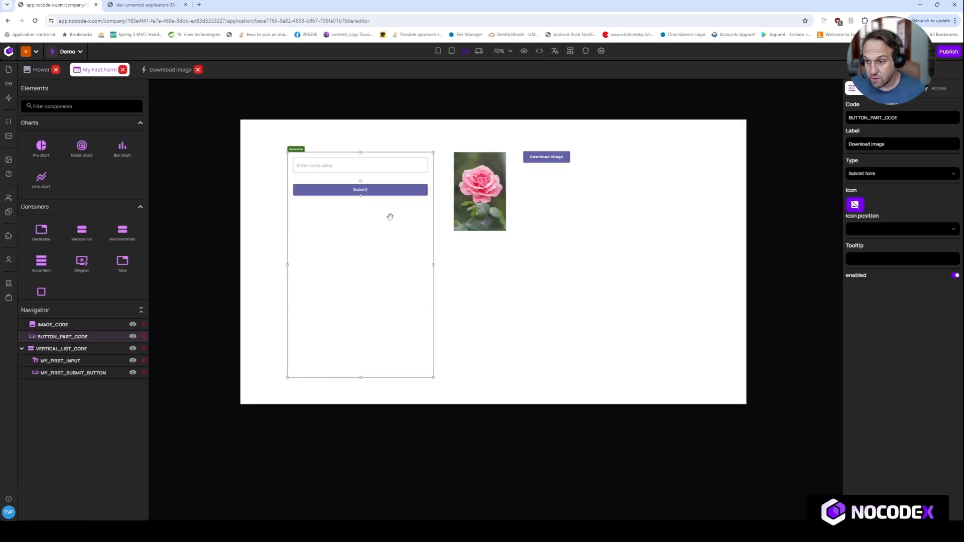
left_click(148, 7)
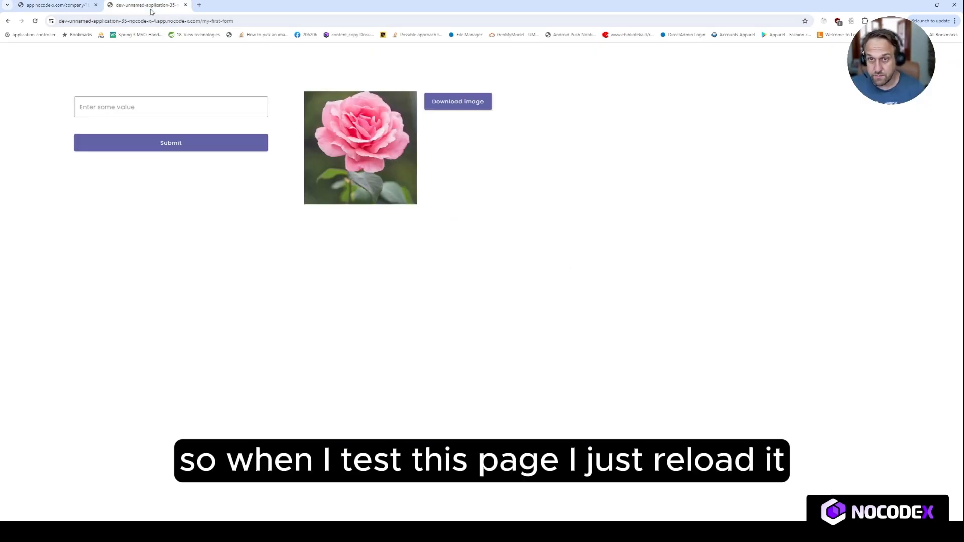
left_click(35, 20)
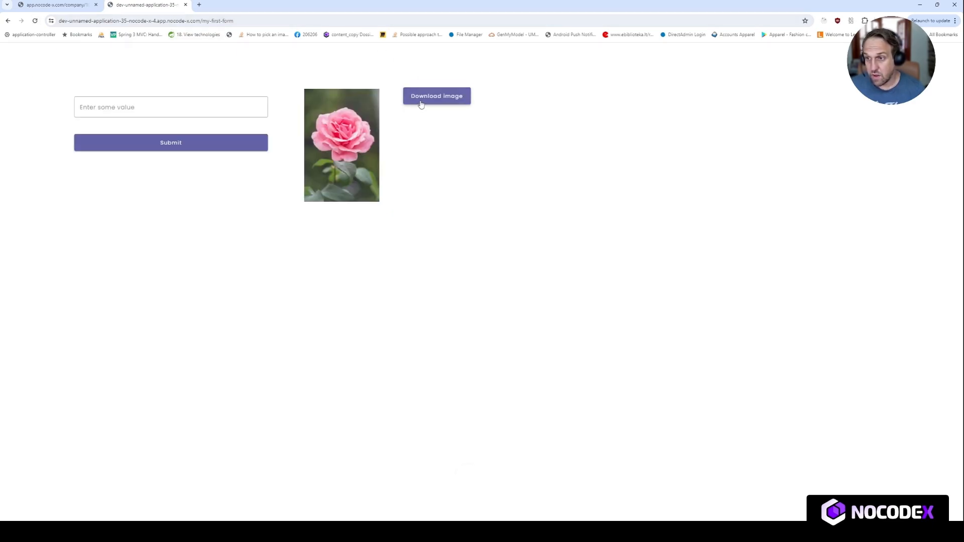
left_click(422, 101)
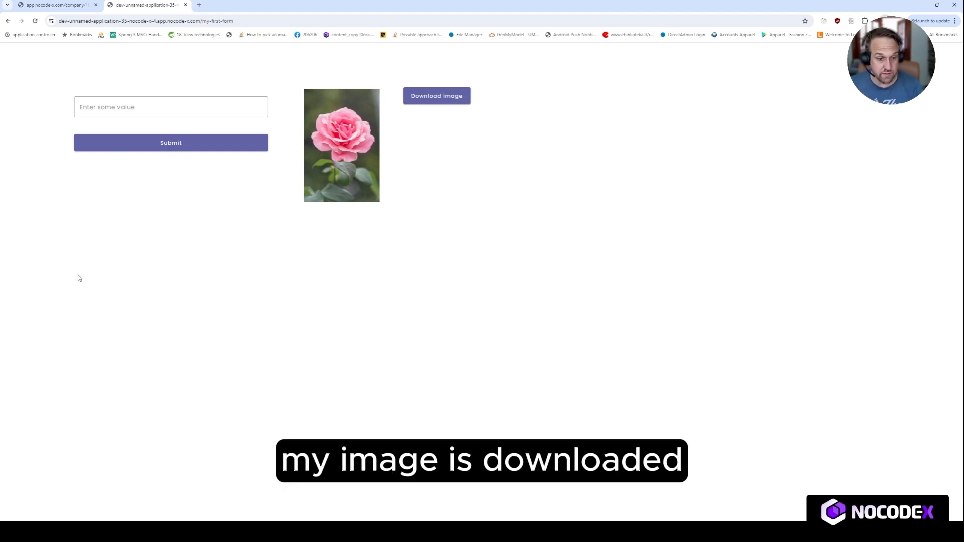
left_click(546, 322)
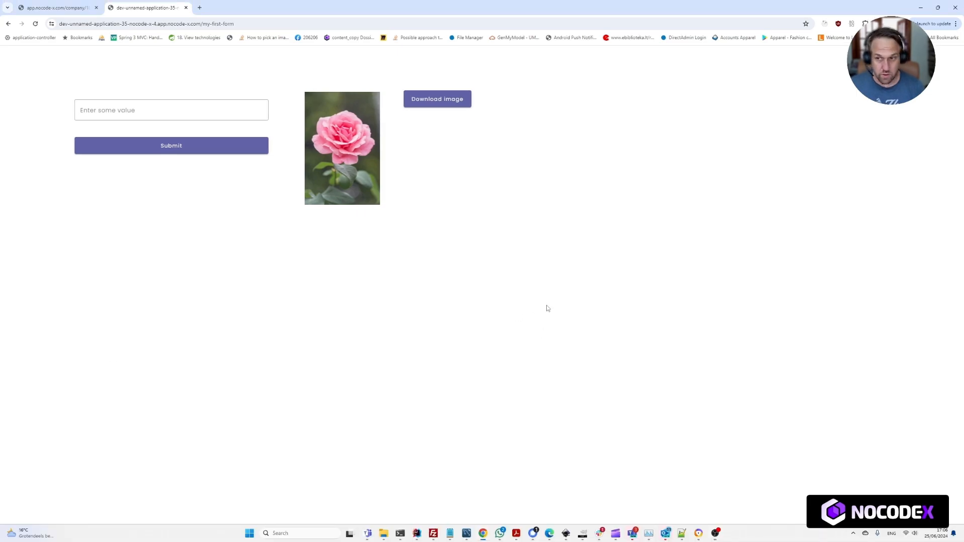
left_click(449, 100)
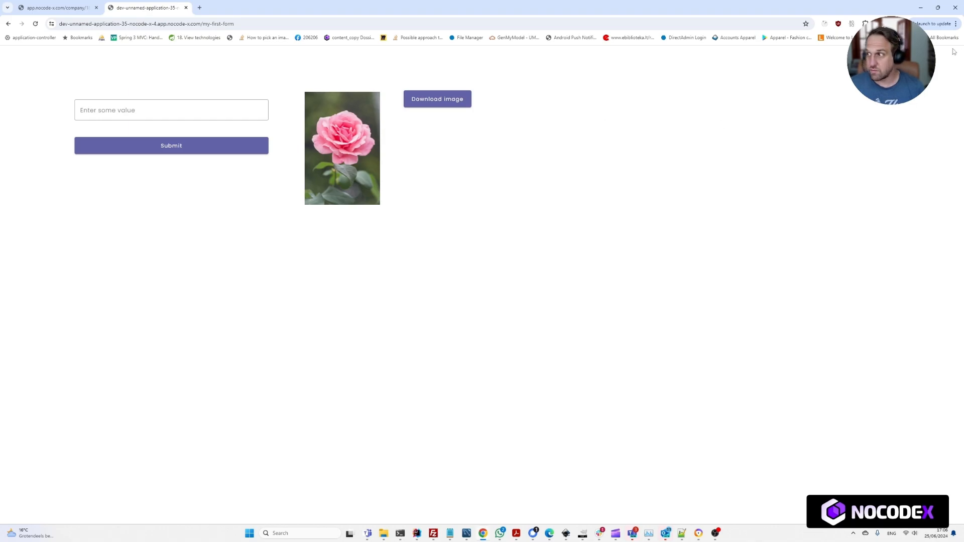
Open the downloaded my_downloaded_image file from the browser's download history to check it, then close it.
left_click(884, 23)
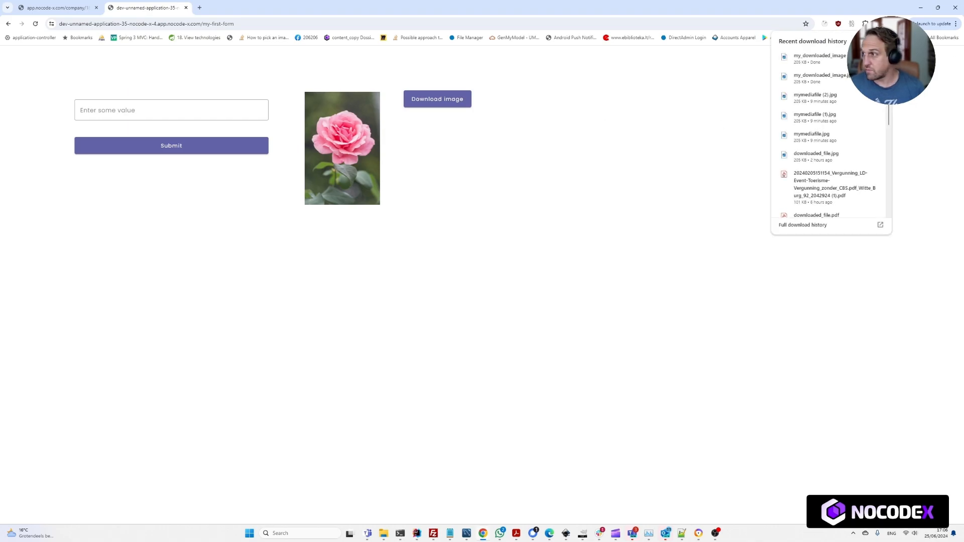
left_click(829, 62)
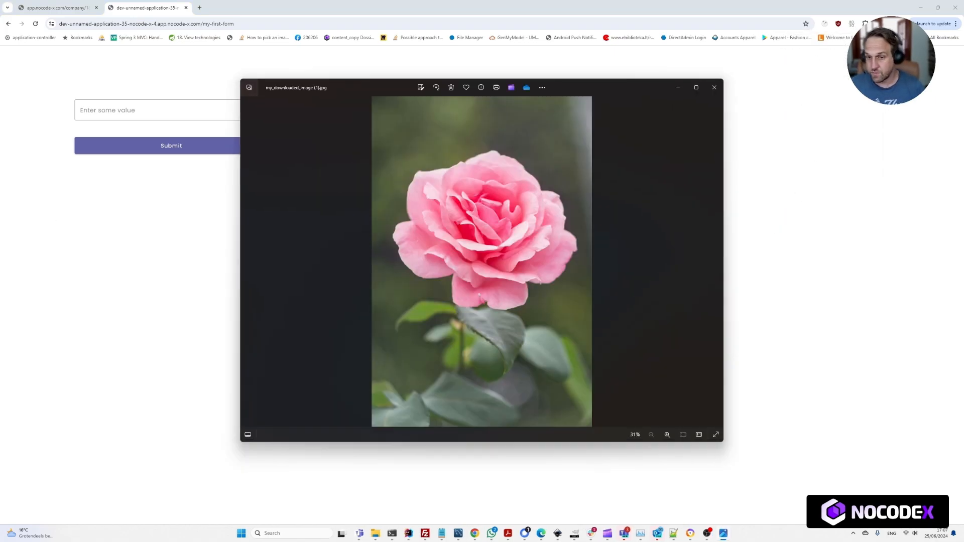
left_click(714, 87)
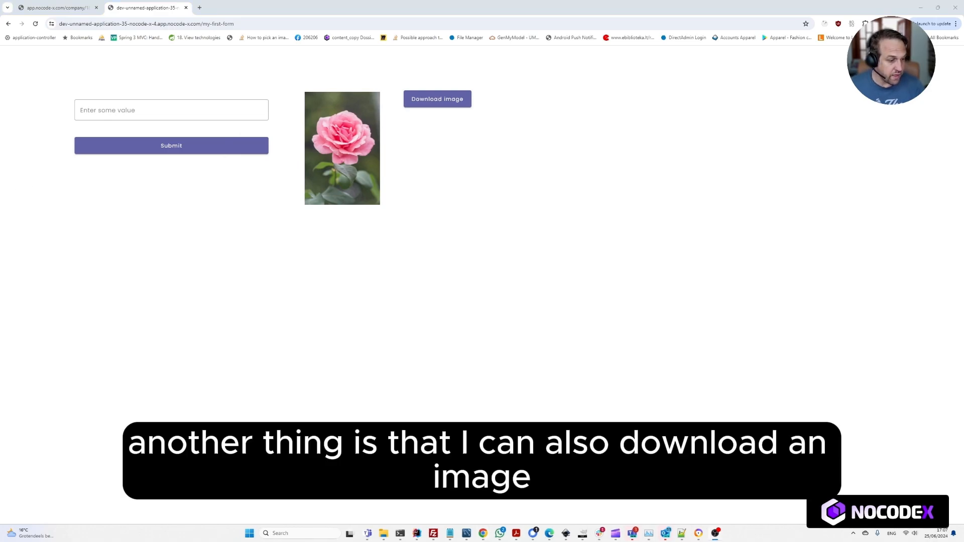
Create a new blank API named Get my image.
left_click(76, 6)
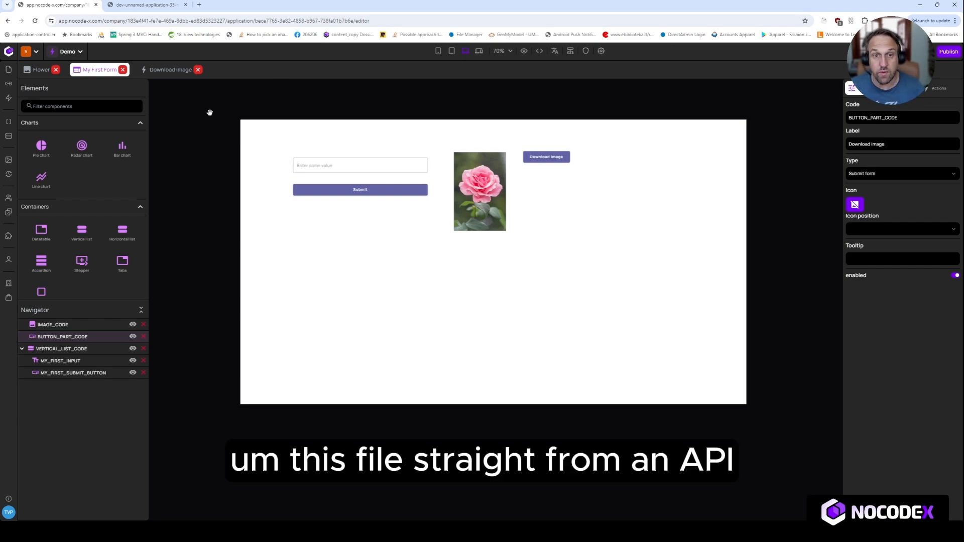
left_click(9, 99)
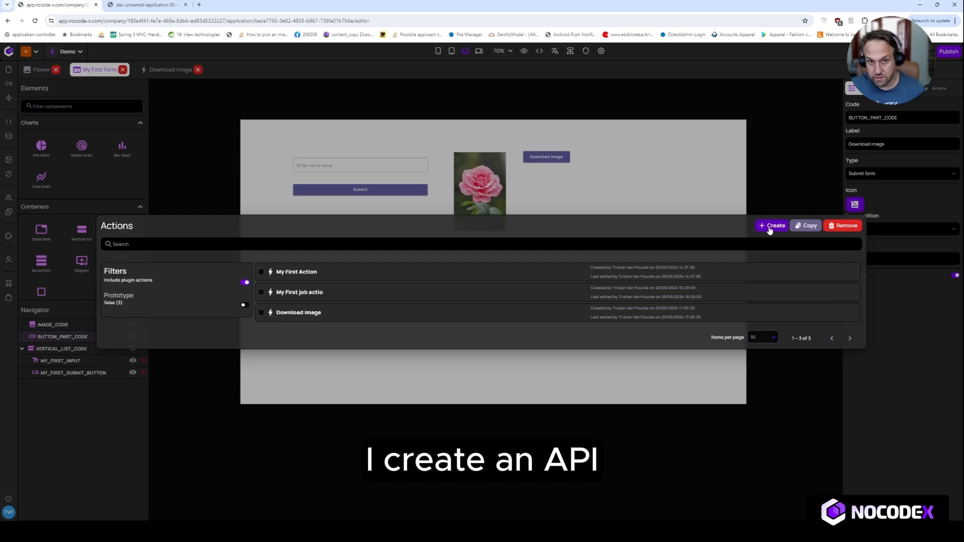
left_click(218, 156)
left_click(9, 84)
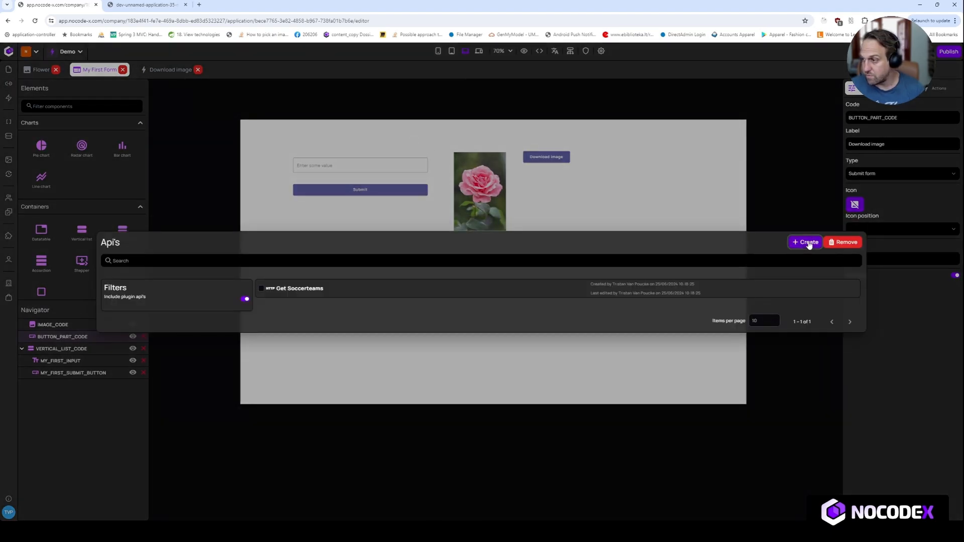
left_click(805, 242)
left_click_drag(443, 328, 397, 327)
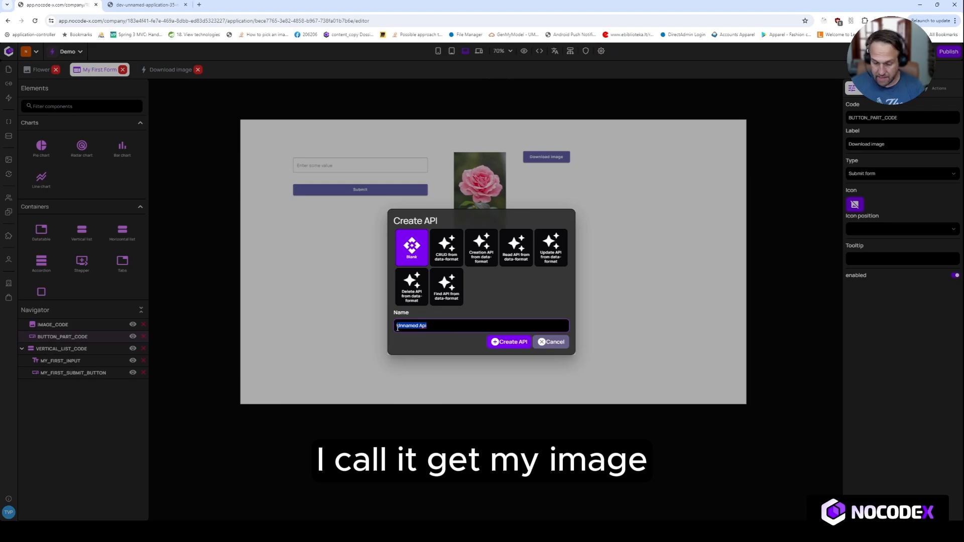
type("Get my image")
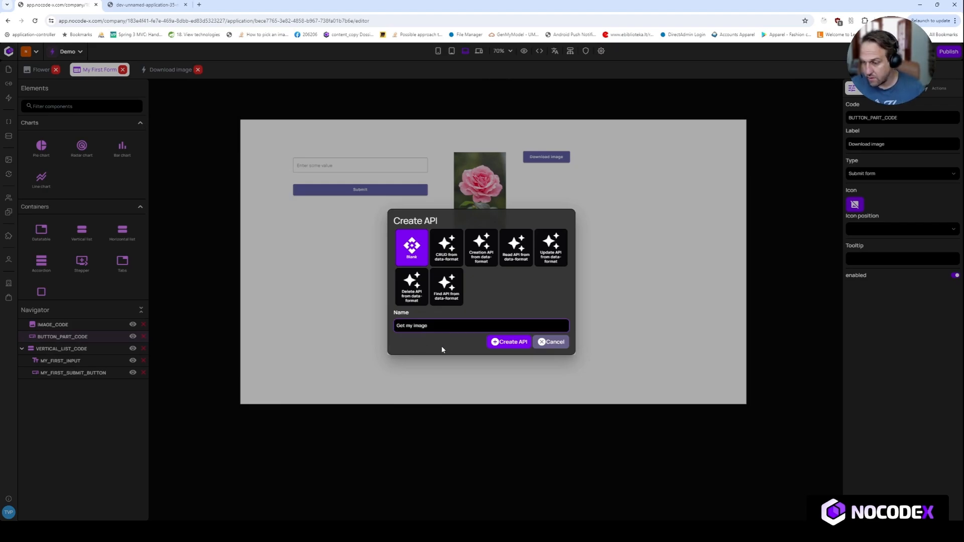
left_click(509, 342)
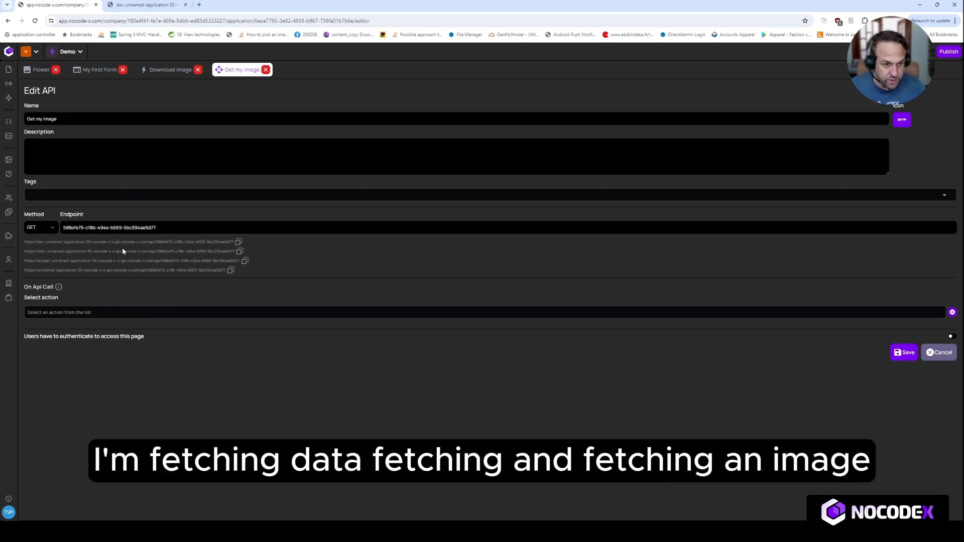
Set the API's endpoint to flower and save the API.
left_click_drag(191, 225, 62, 227)
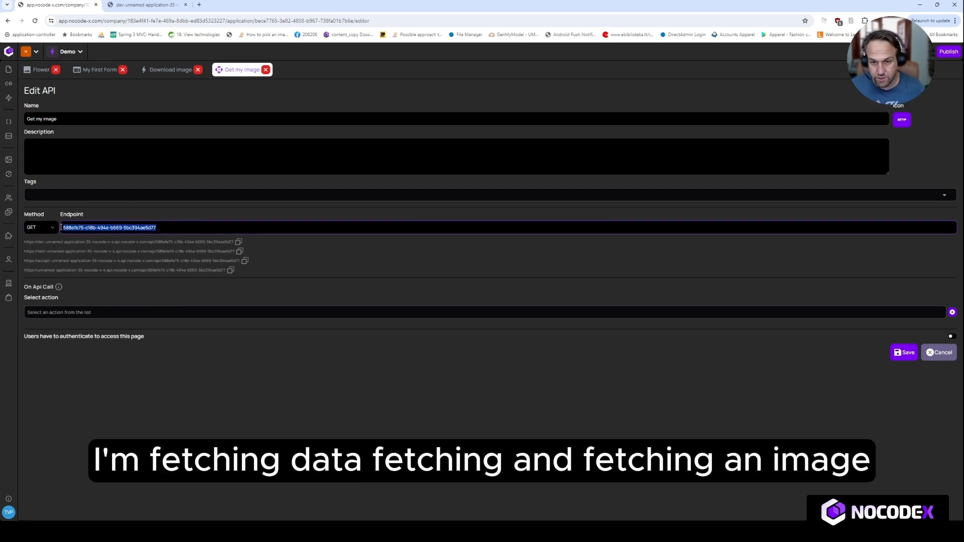
type("flower")
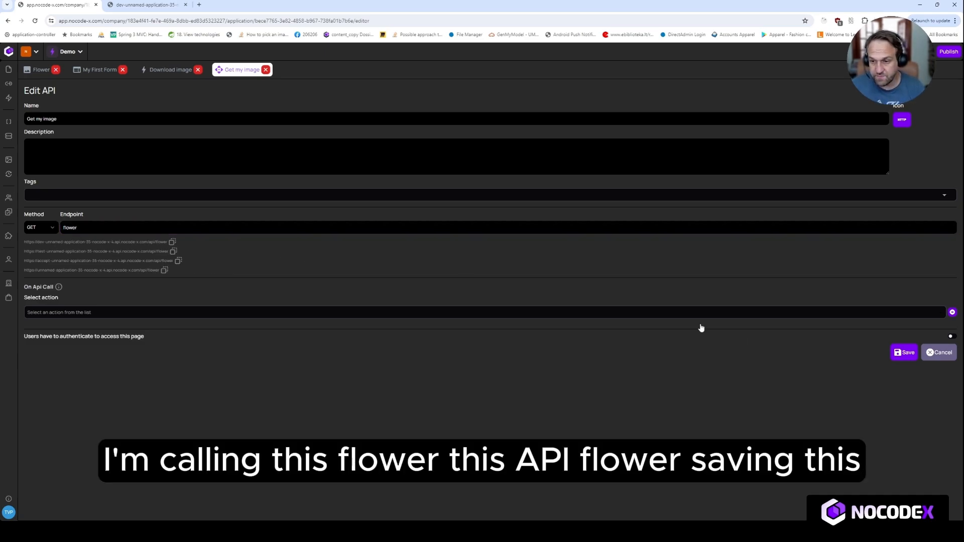
left_click(903, 352)
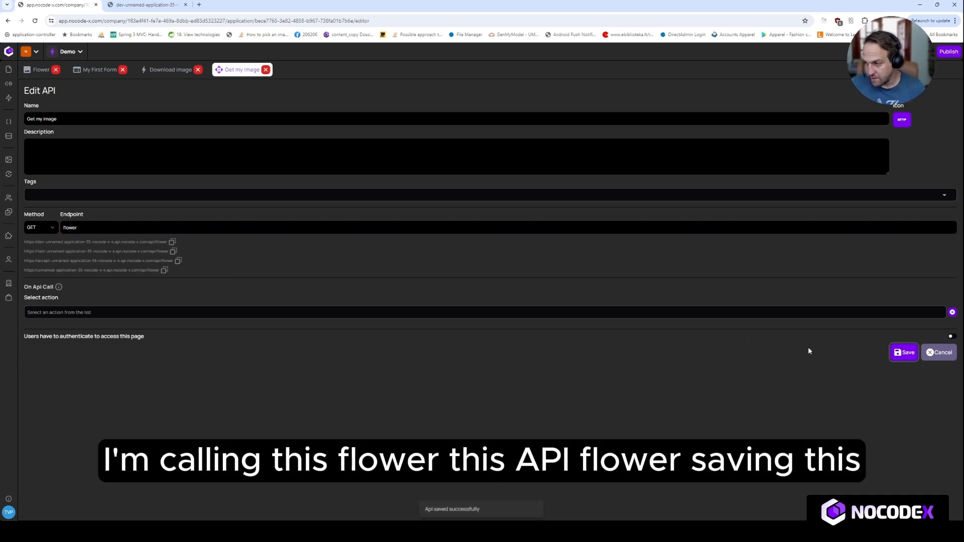
Add a new action to the Get my image API and name it Get my image from an api.
left_click(952, 313)
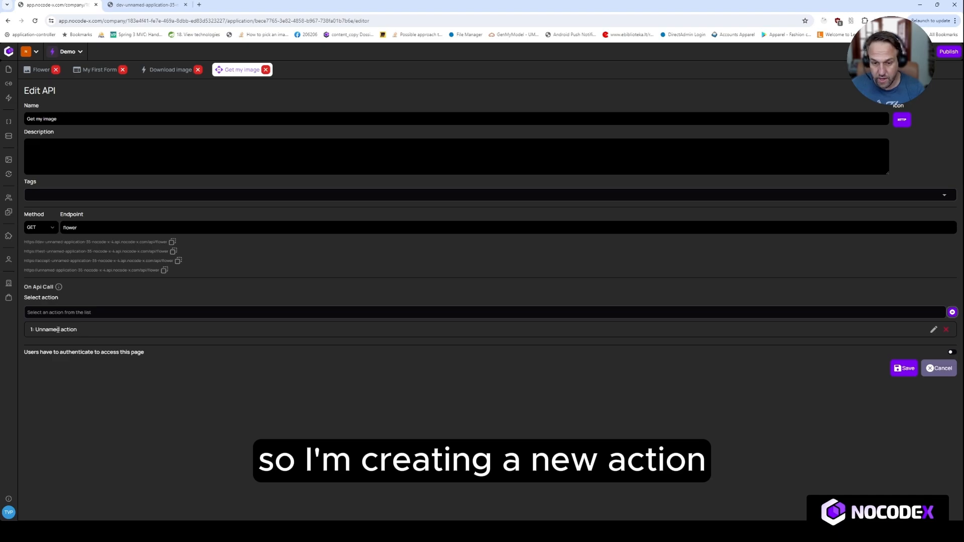
left_click(933, 329)
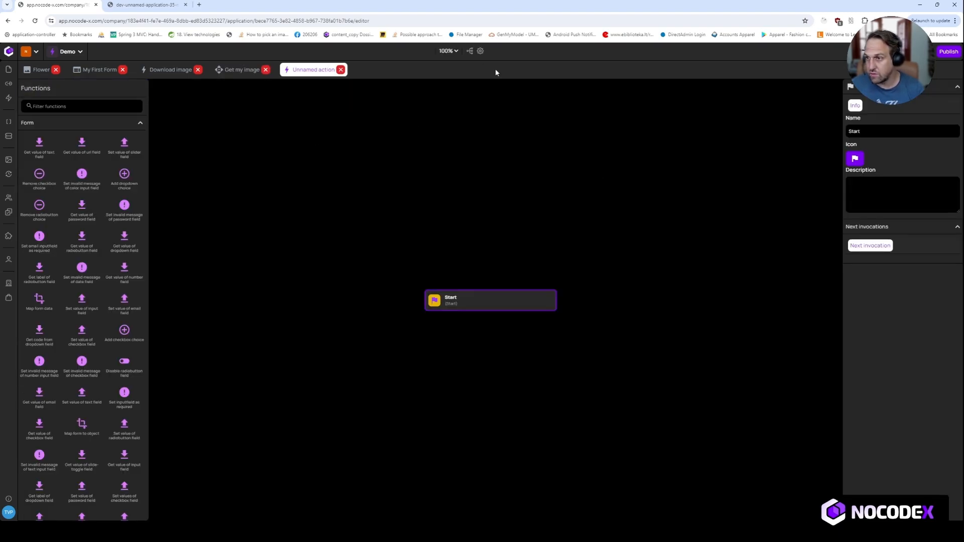
left_click(480, 52)
left_click_drag(199, 239, 124, 238)
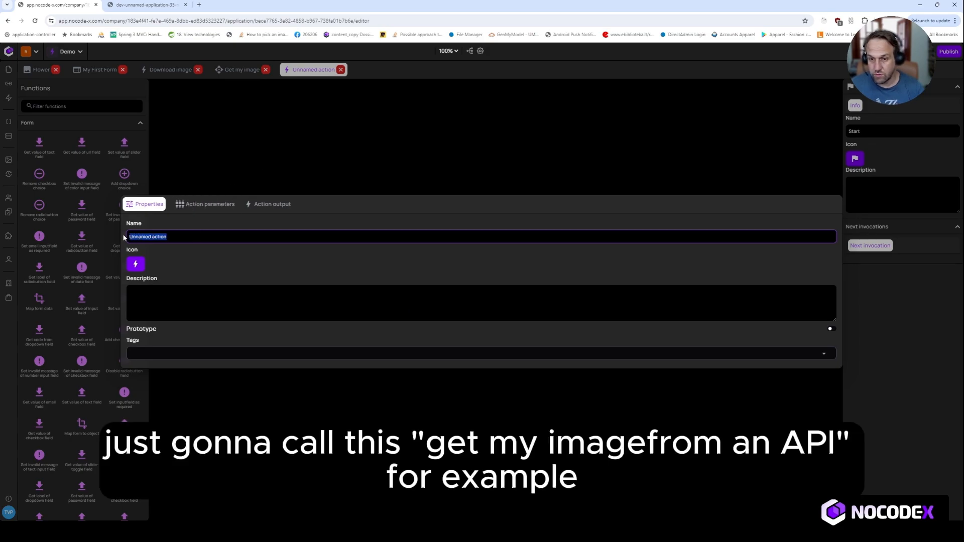
type("Get my image")
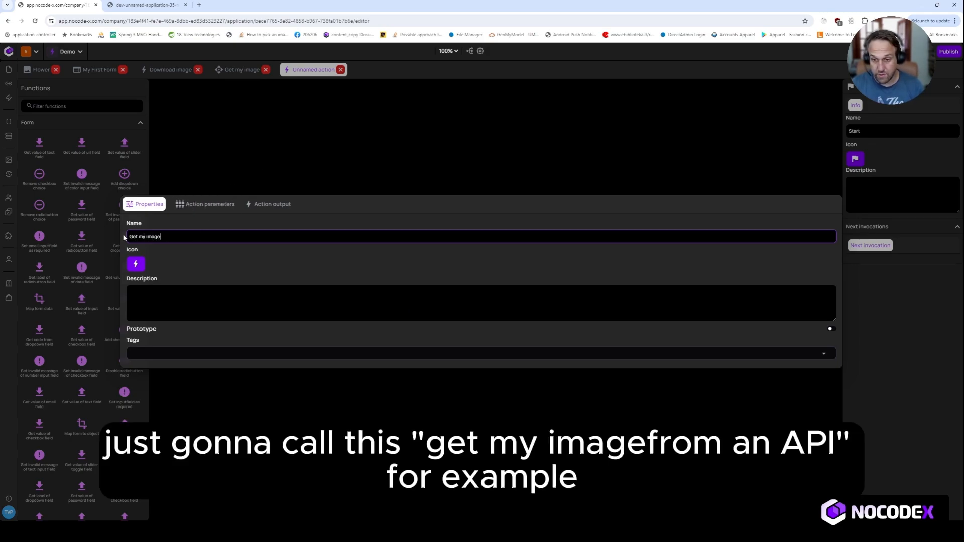
type(" fro")
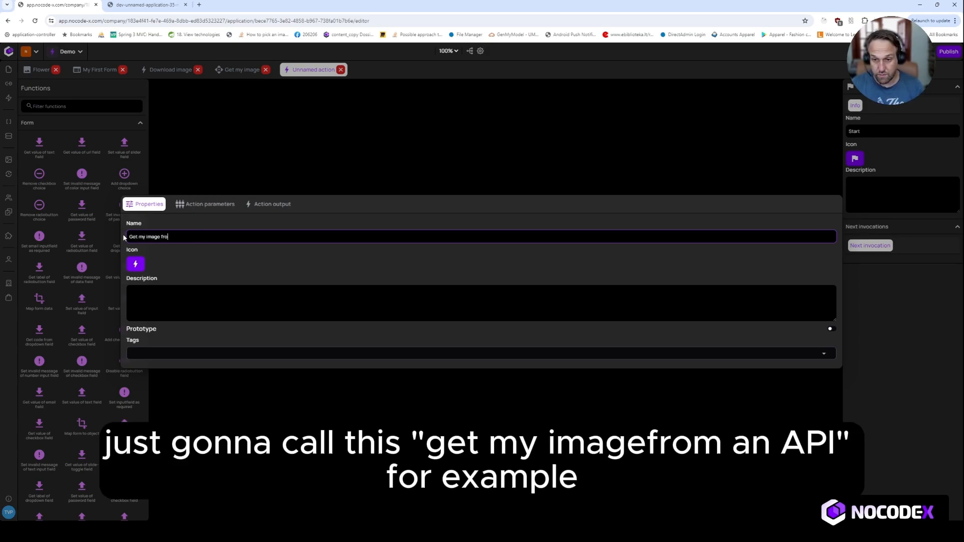
type("m an a")
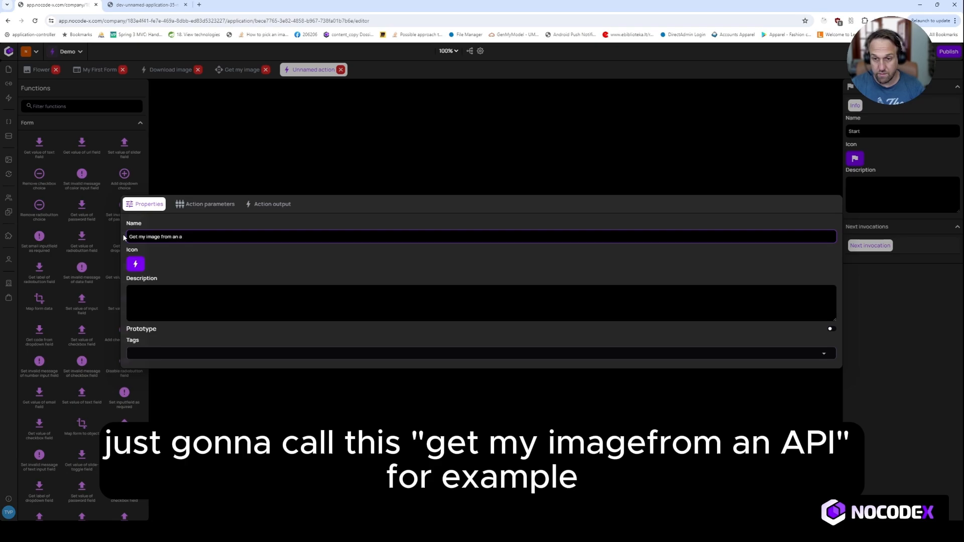
type("pi")
left_click(392, 148)
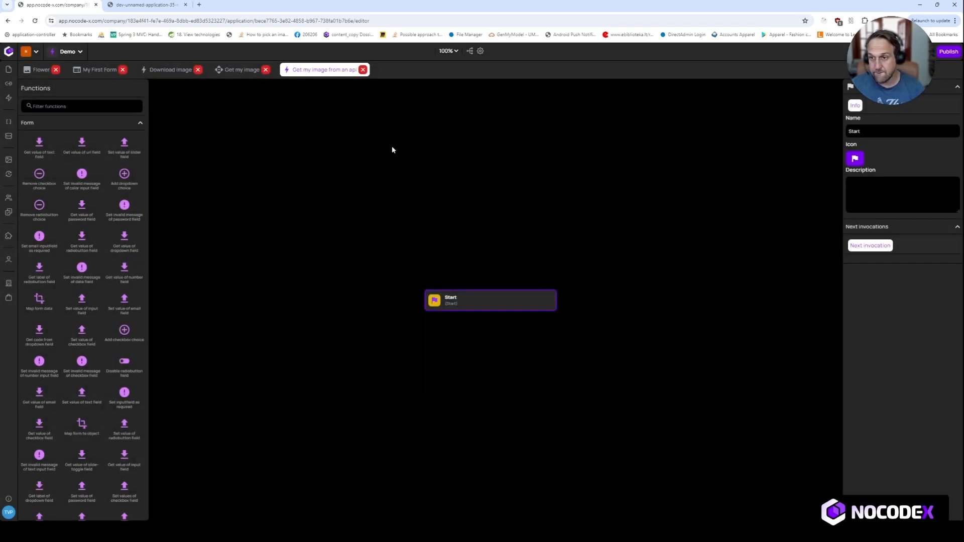
Search the functions for api and place a Set an API File response block on the action canvas.
left_click(57, 106)
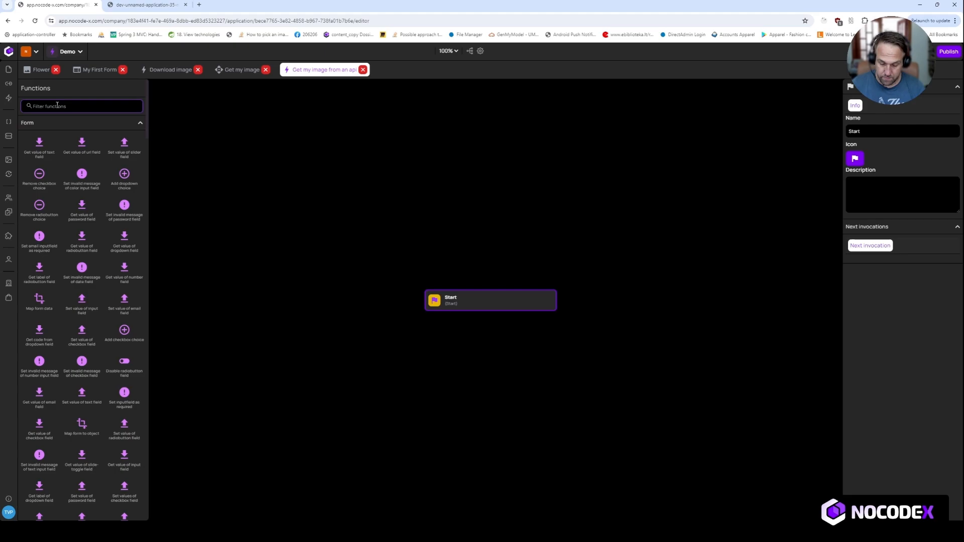
type("down")
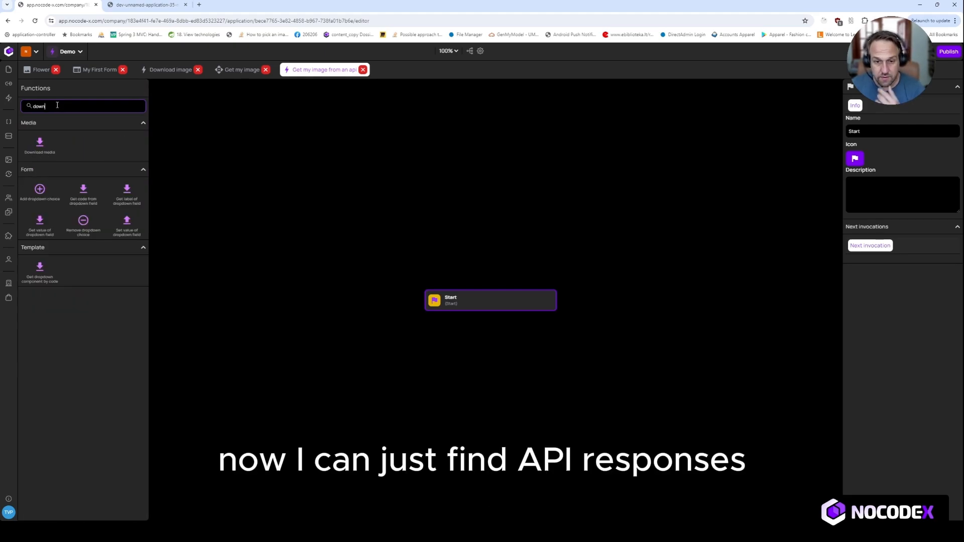
key("ctrl+a")
type("api")
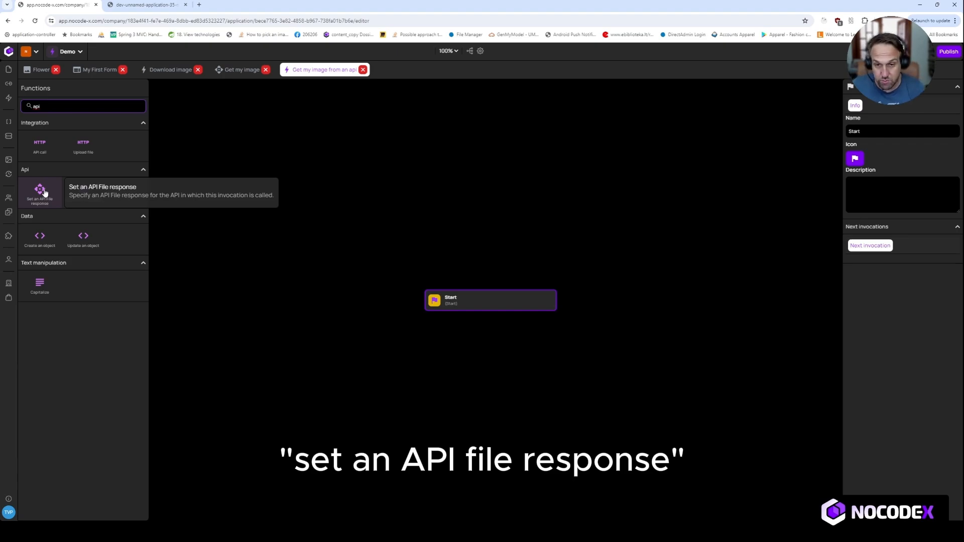
left_click_drag(44, 191, 492, 364)
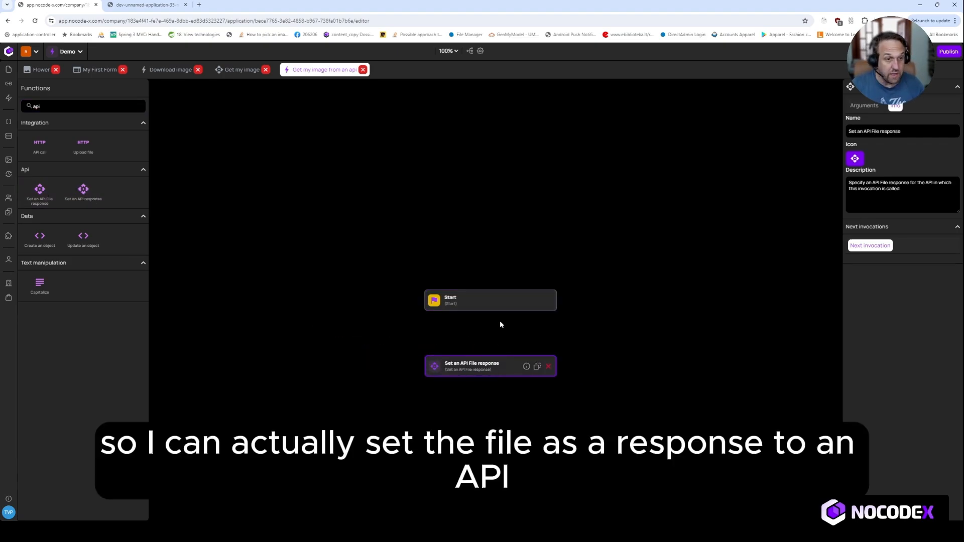
Search the functions for media, place a Get media block between the blocks, and connect Start to it.
left_click(490, 305)
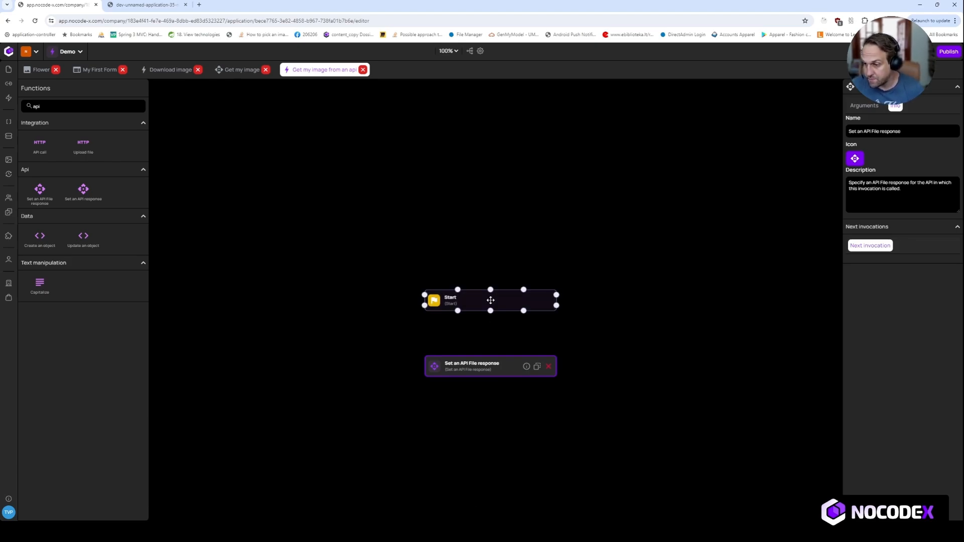
left_click_drag(490, 280, 491, 280)
double_click(60, 106)
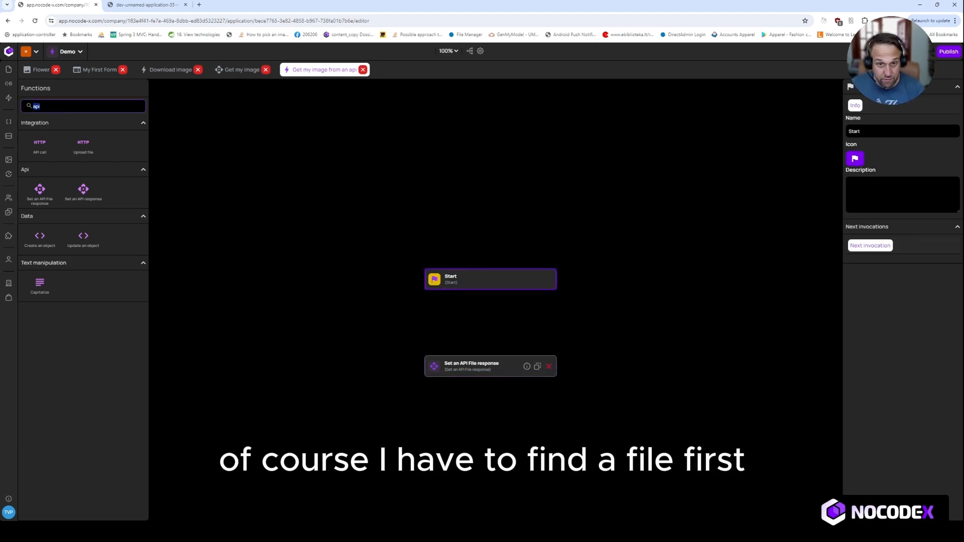
type("load")
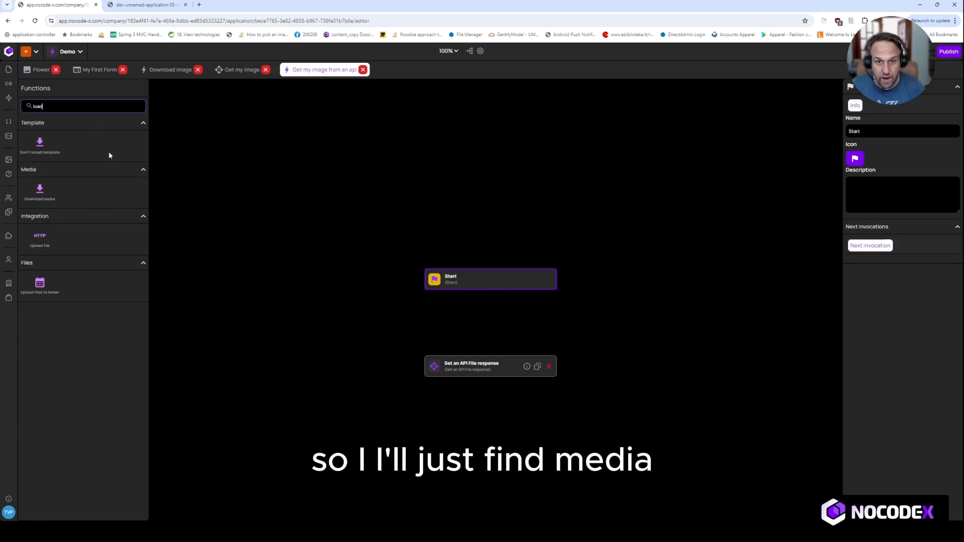
key("ctrl+a")
key("BackSpace")
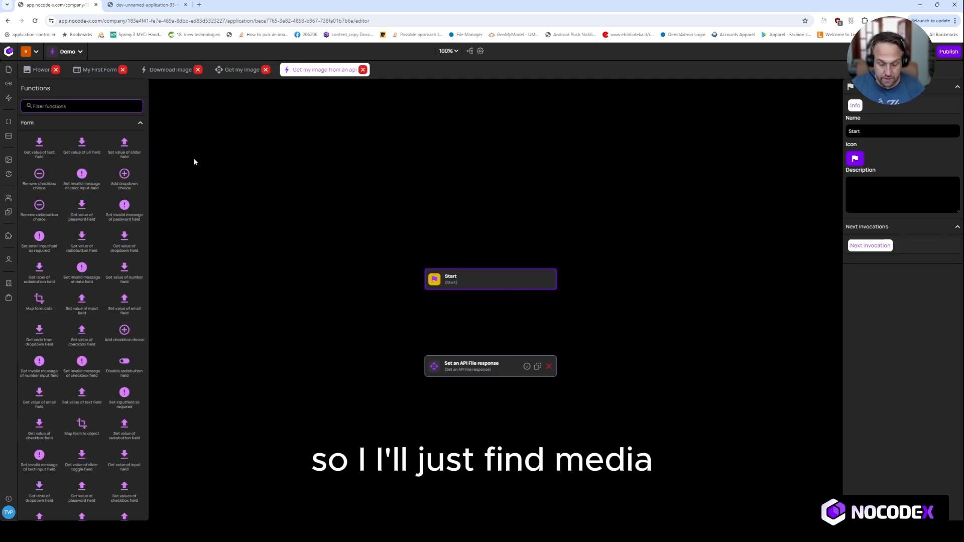
type("media")
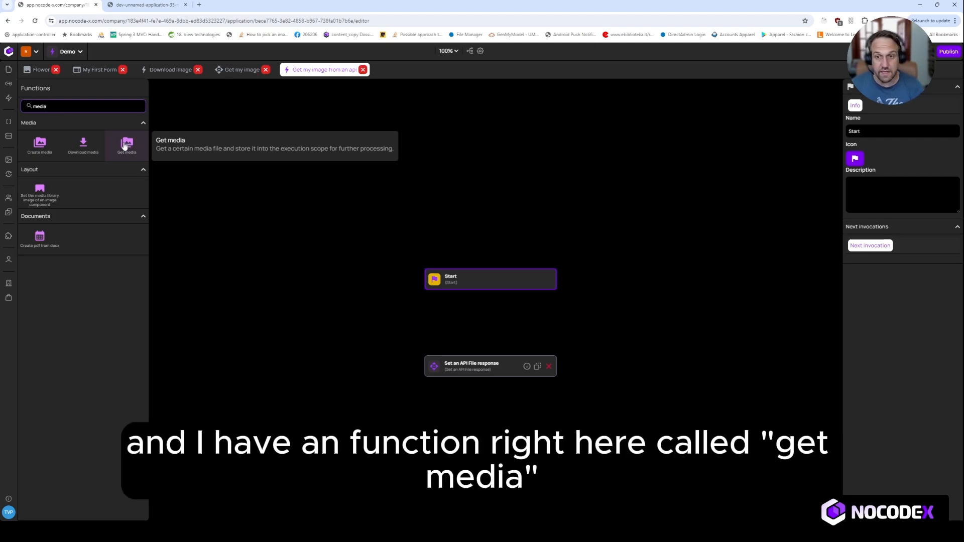
left_click_drag(124, 145, 481, 323)
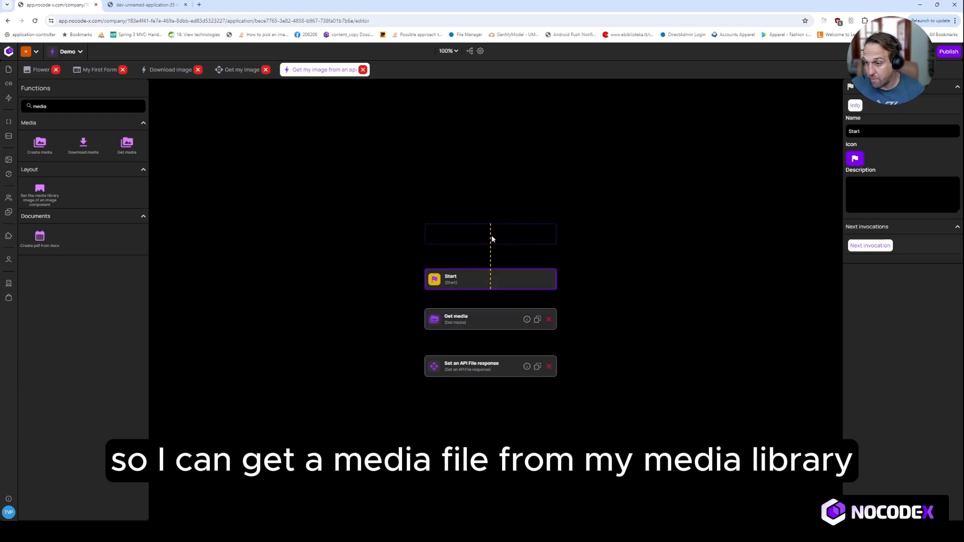
left_click(483, 322)
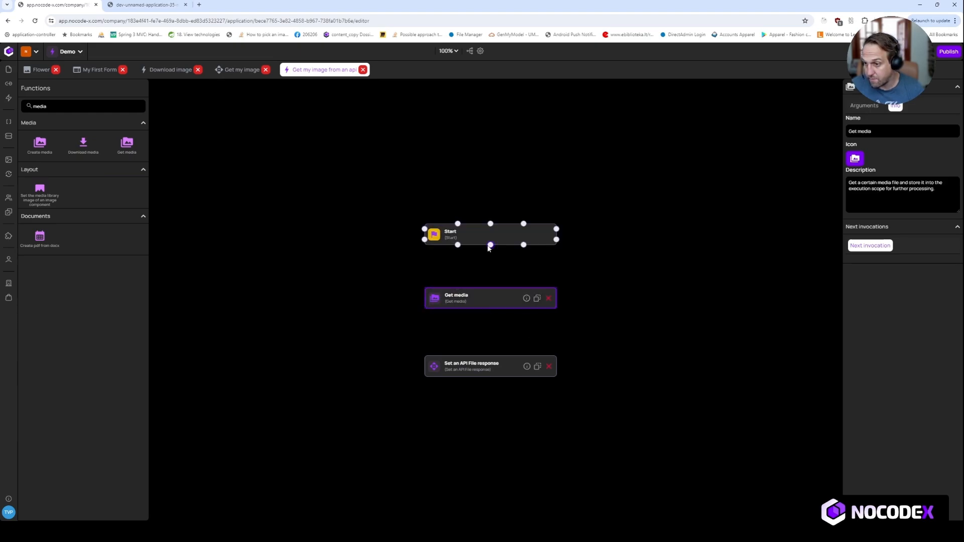
left_click_drag(494, 298, 491, 300)
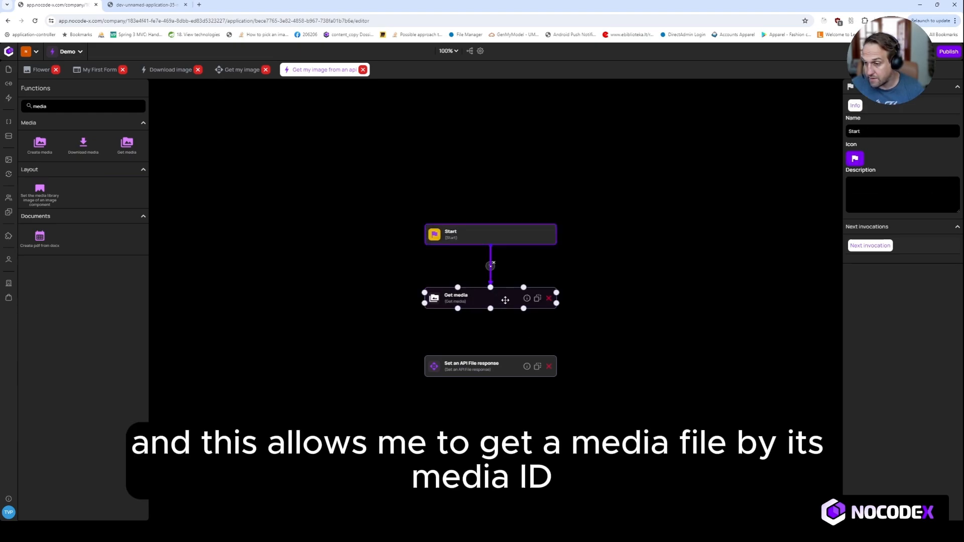
Copy the Flower media's ID into the Get media block's Id argument and name its result variable MEDIA_FILE.
left_click(861, 106)
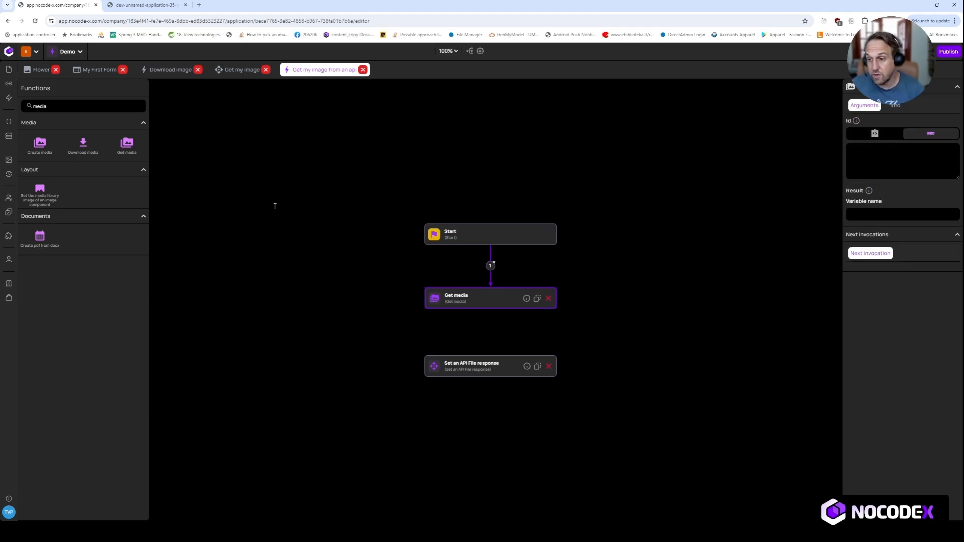
left_click(38, 71)
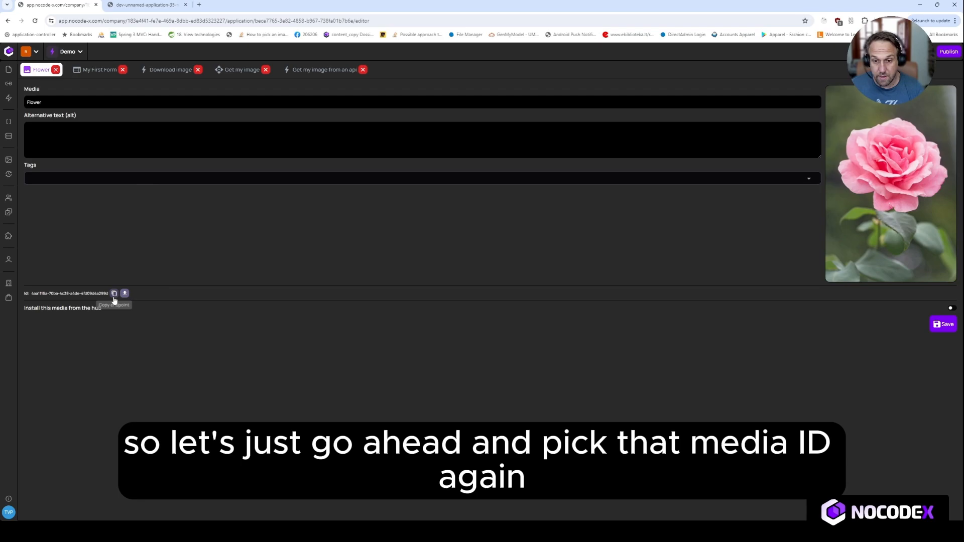
left_click(315, 70)
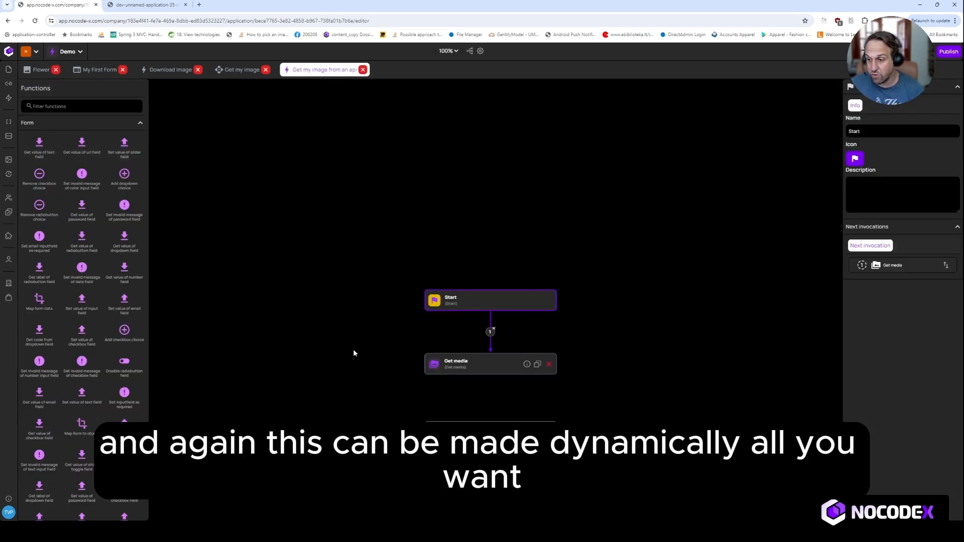
left_click(493, 303)
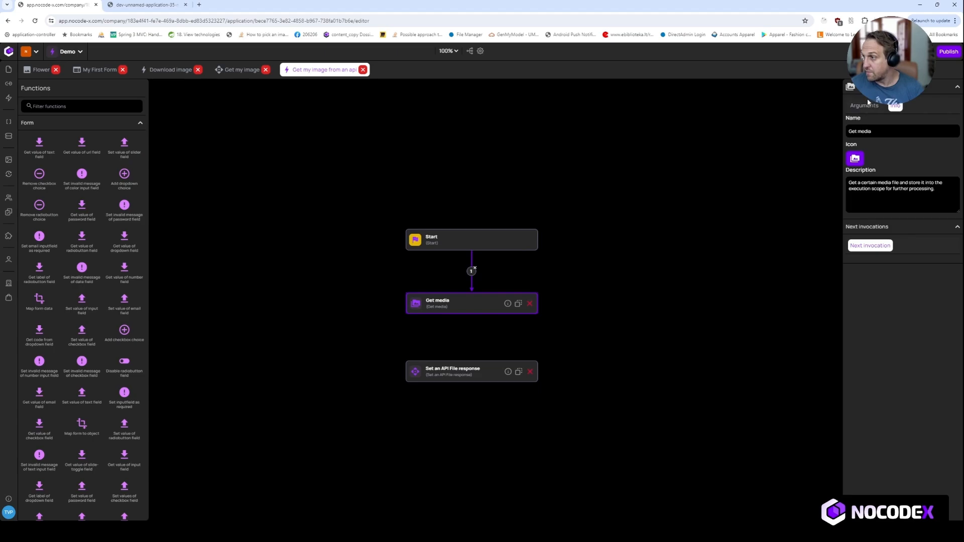
left_click(864, 105)
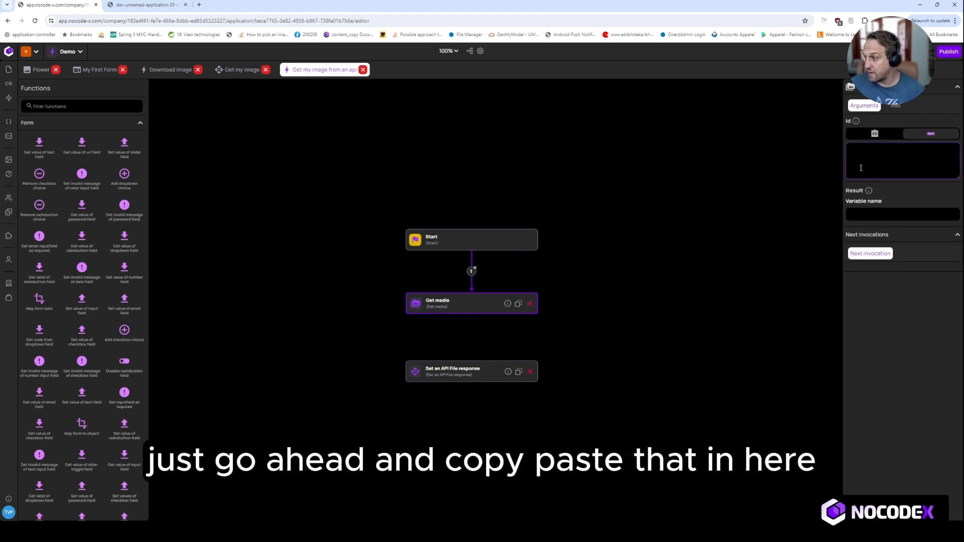
key("ctrl+v")
left_click(868, 214)
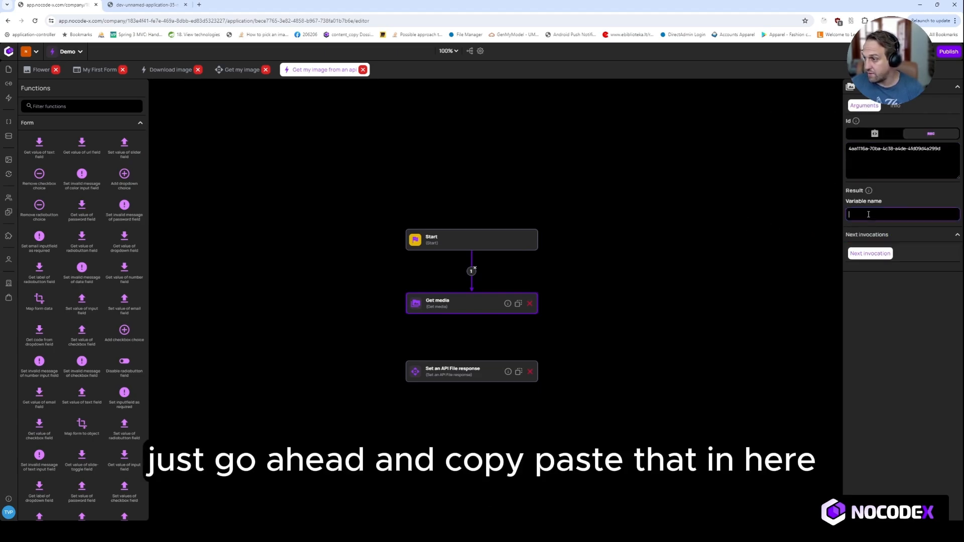
type("MEDIA")
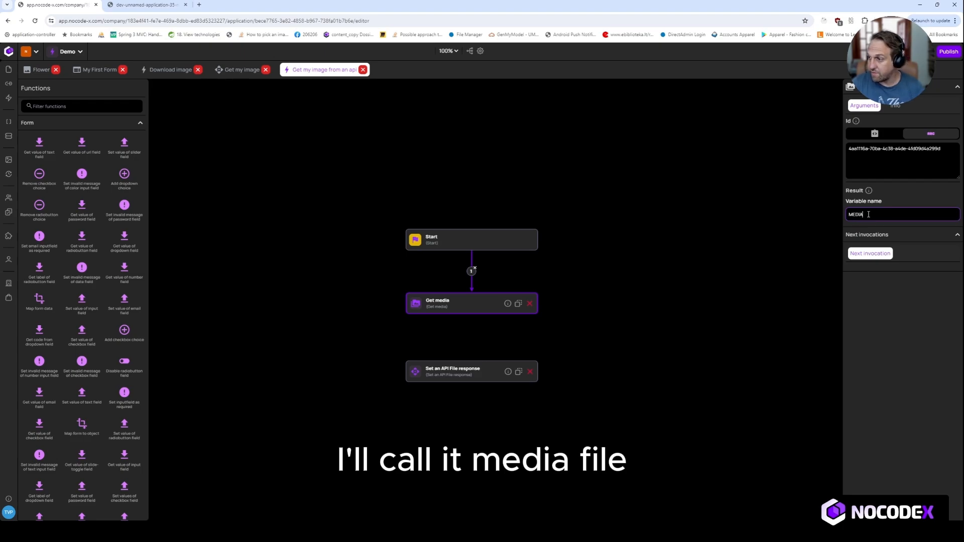
type("_FILE")
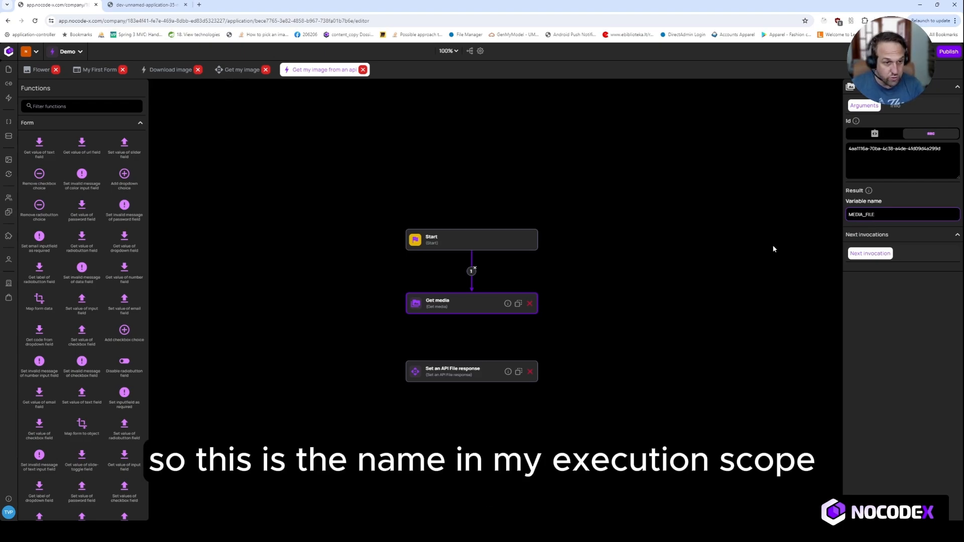
key("ctrl+a")
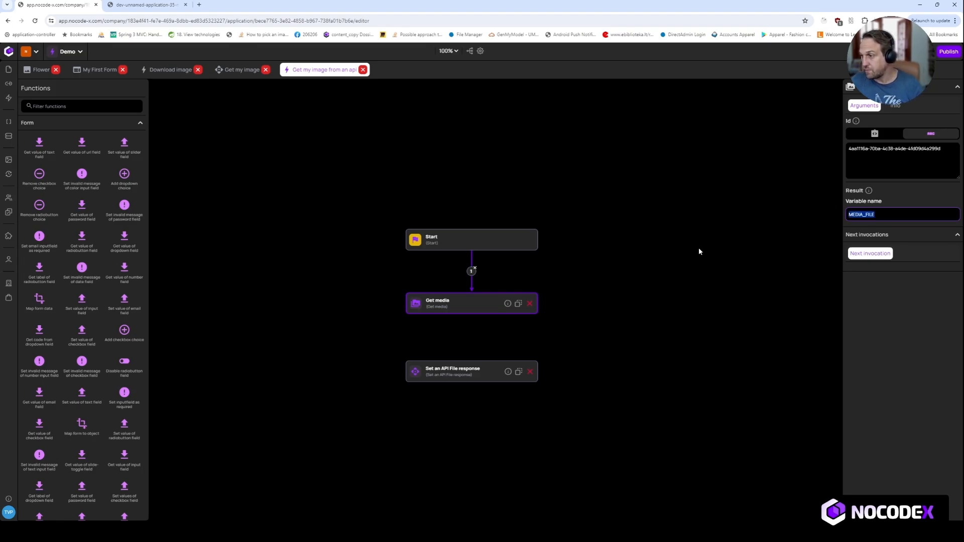
Connect Get media to Set an API File response and set that block's File to MEDIA_FILE from scope.
left_click_drag(471, 314, 471, 361)
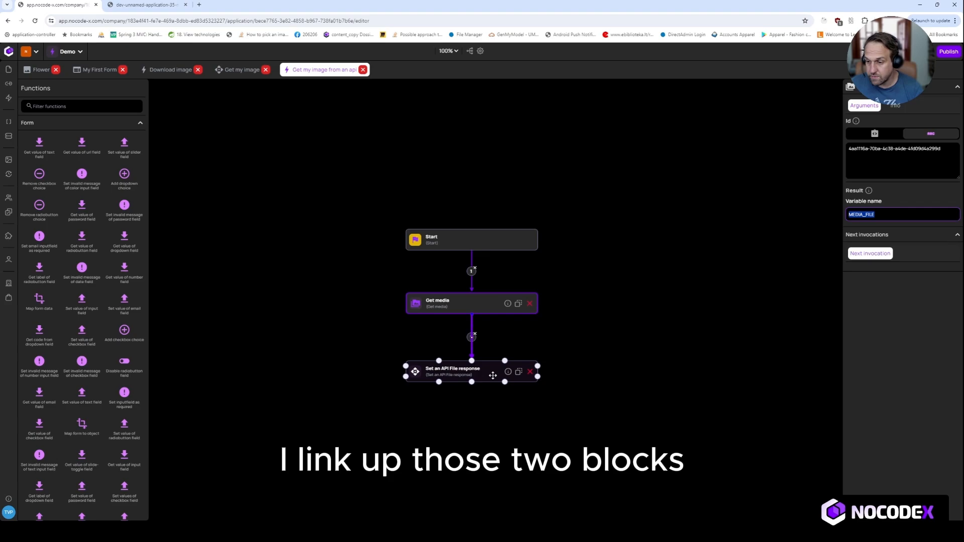
left_click(493, 376)
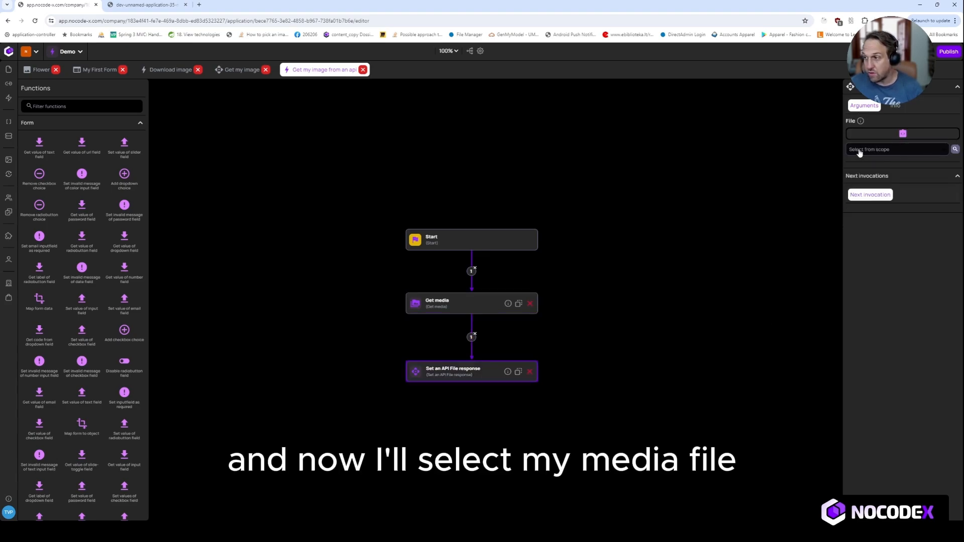
left_click(860, 151)
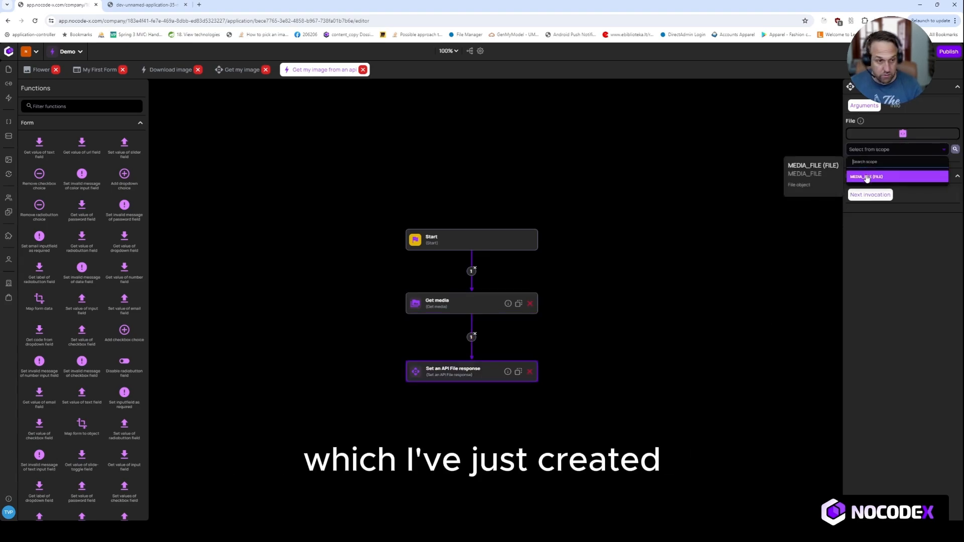
left_click(866, 176)
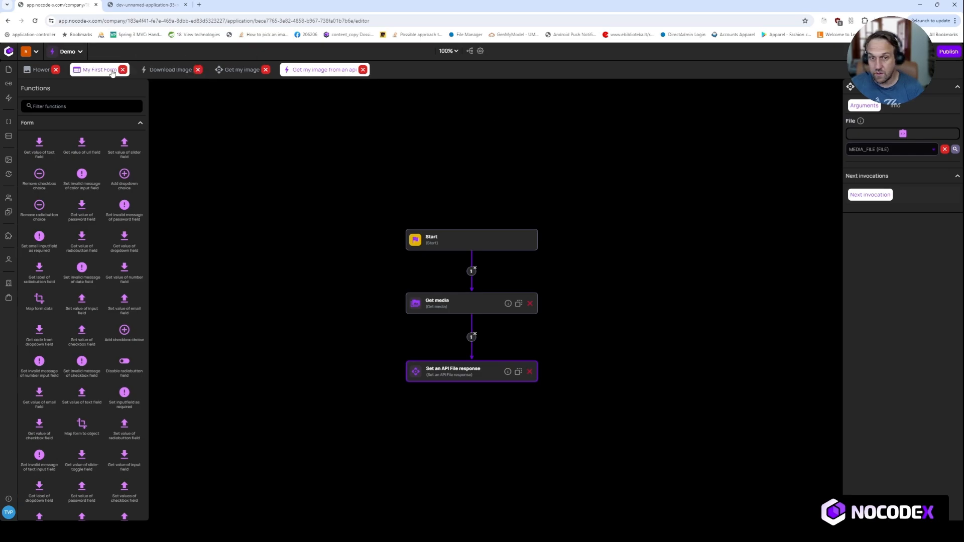
Copy the API's flower endpoint URL and open it in a new browser tab to test it.
left_click(238, 73)
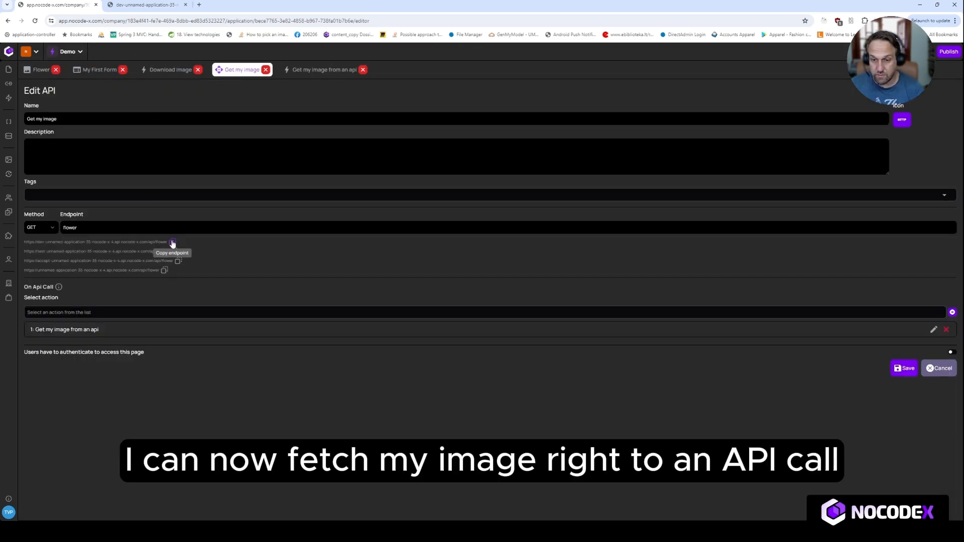
left_click(199, 5)
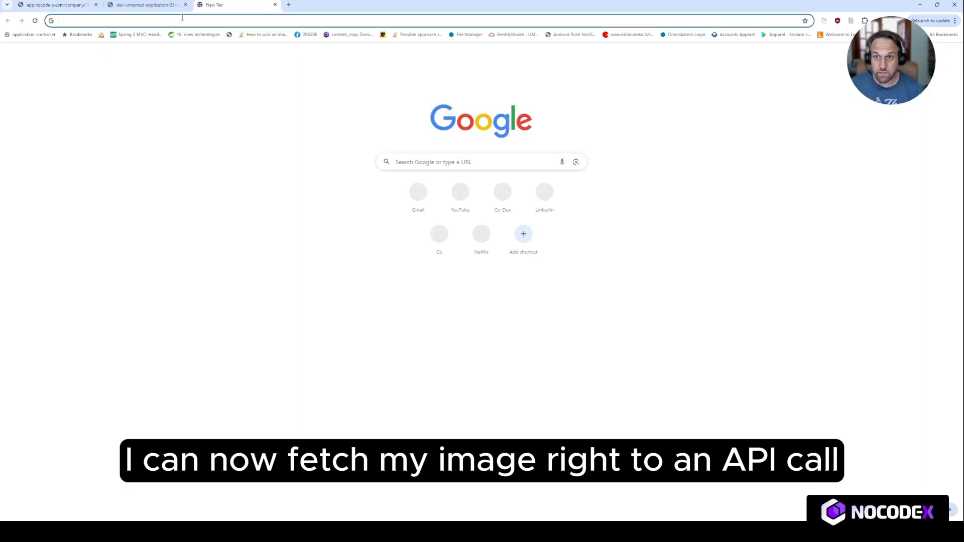
left_click(182, 18)
key("ctrl+v")
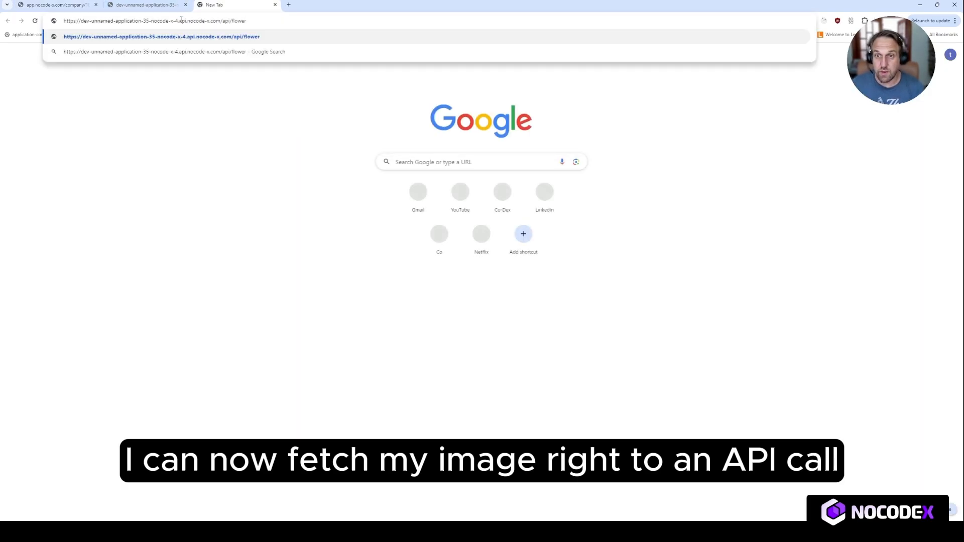
key("Return")
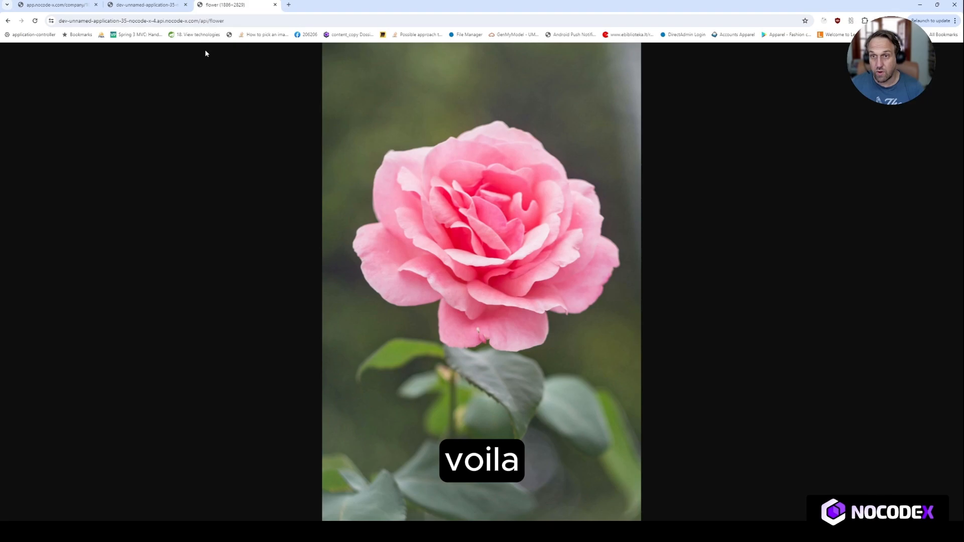